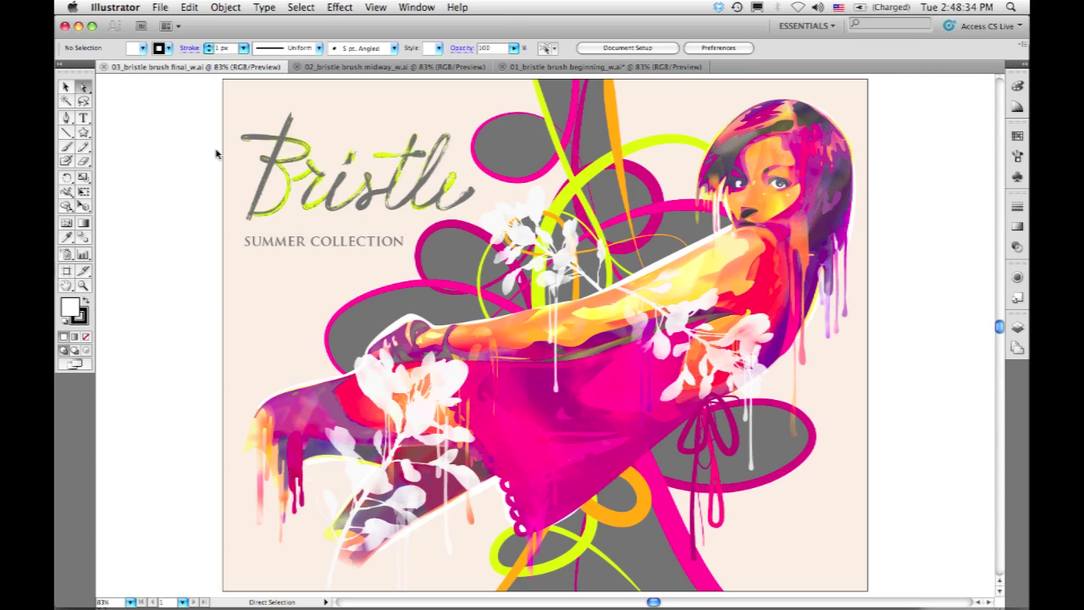
# Confirm the 5 mm Round Blunt bristle brush settings: 230% length, 38% paint opacity.
pyautogui.click(68, 148)
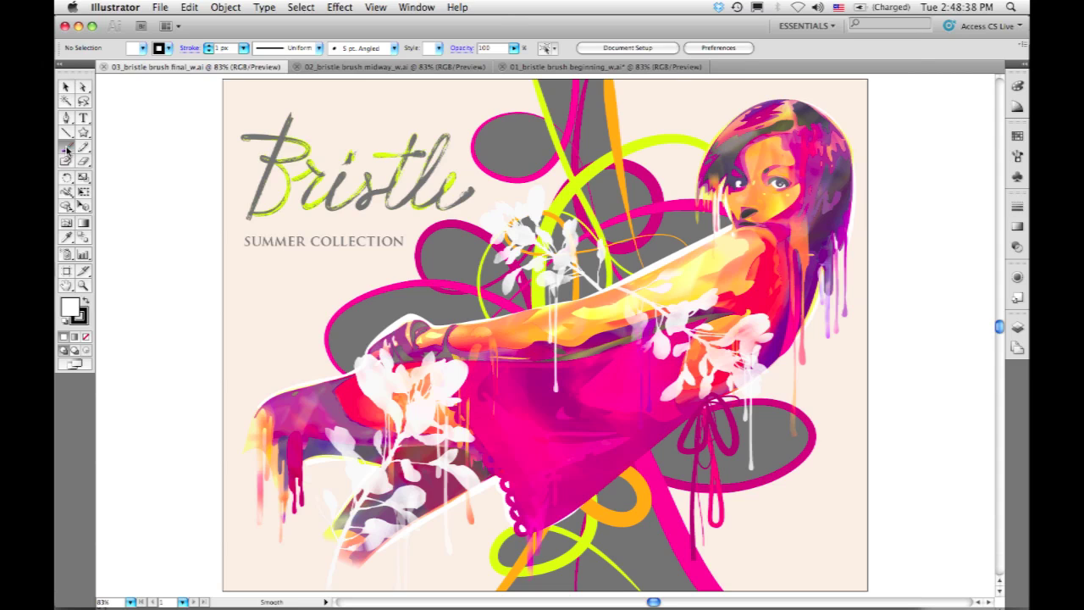
pyautogui.click(1018, 156)
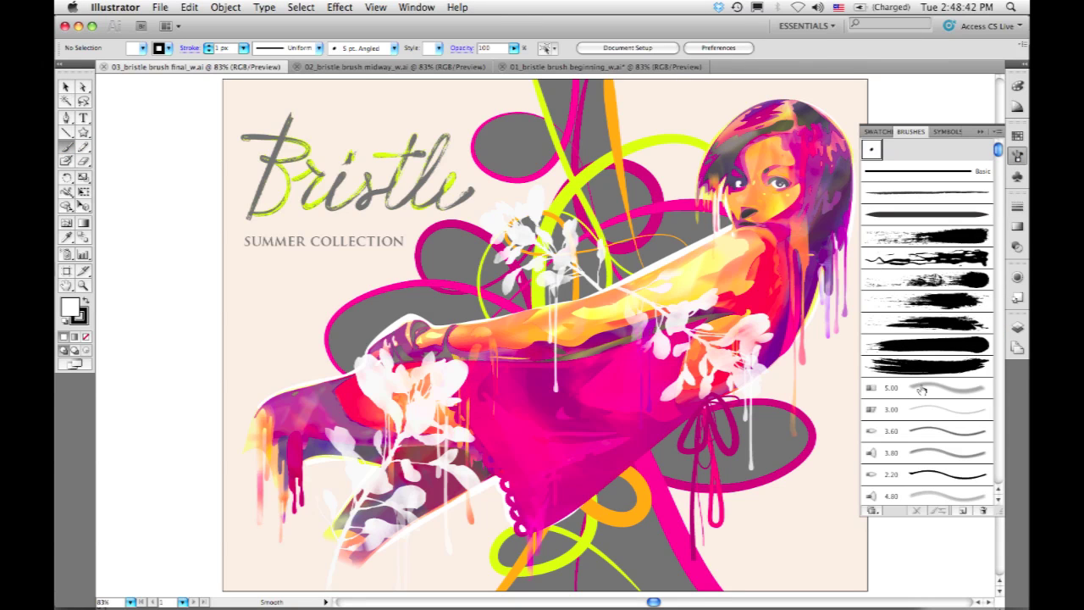
pyautogui.doubleClick(921, 389)
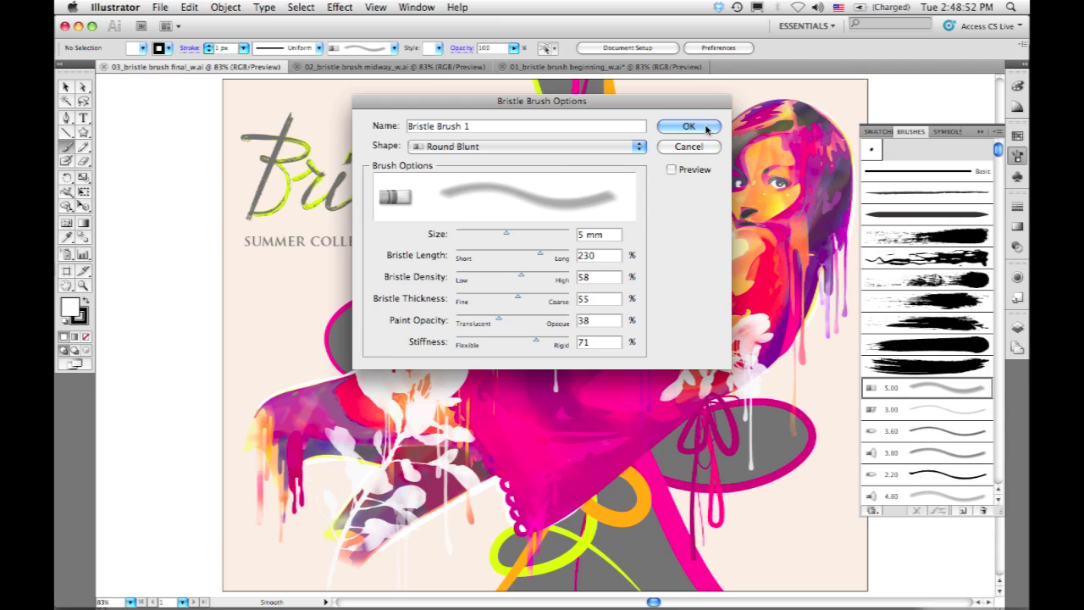
pyautogui.click(707, 127)
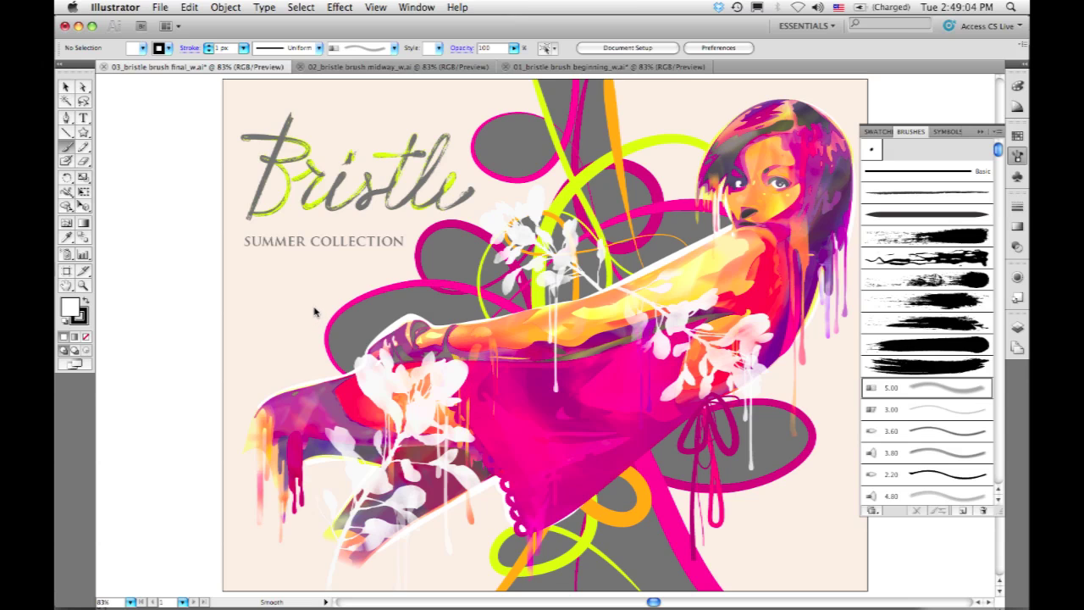
# Bring up the 01_bristle brush beginning_w.ai document and close the Brushes panel.
pyautogui.click(407, 68)
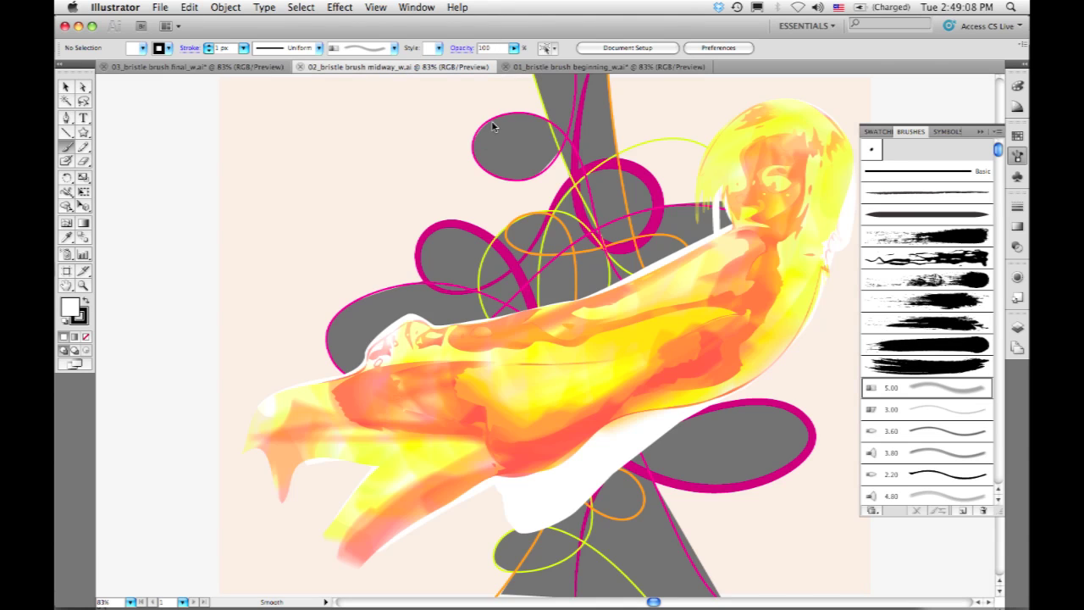
pyautogui.click(576, 68)
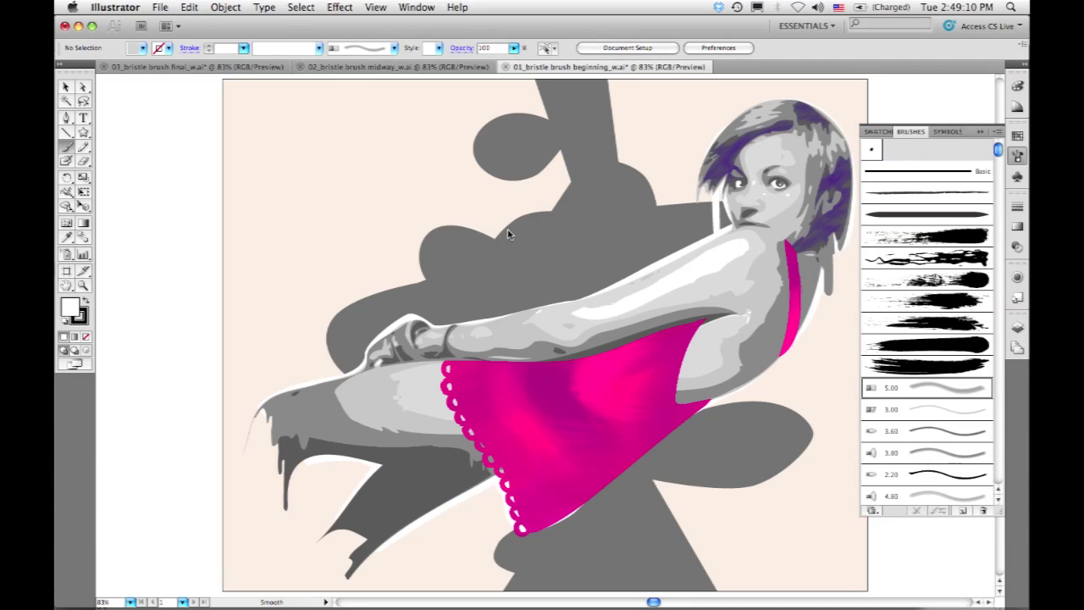
pyautogui.click(977, 133)
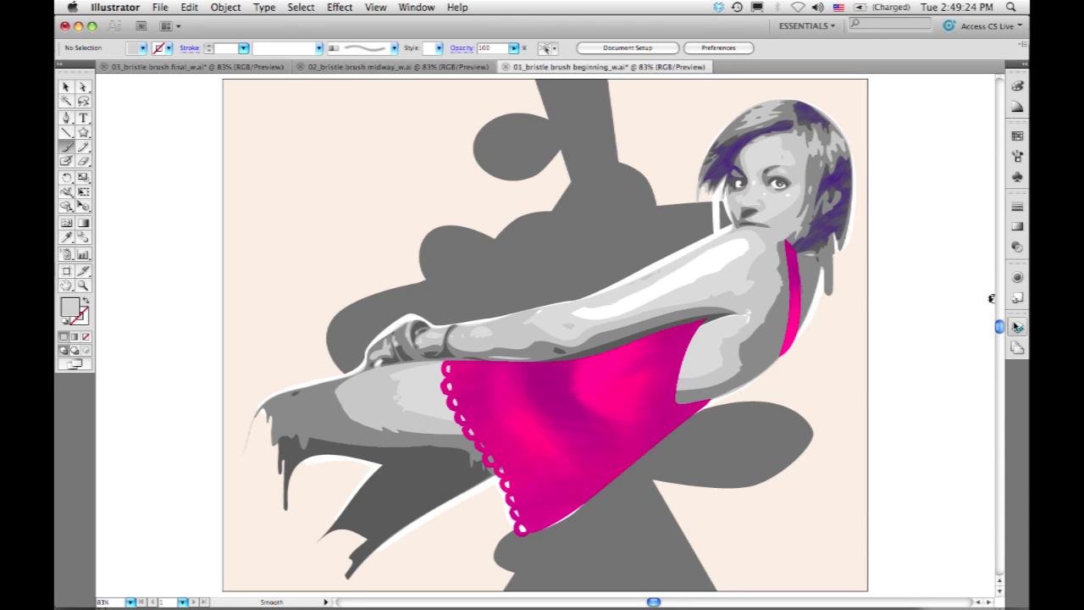
# Make the body 5 layer visible to reveal its yellow strokes on arm, hair and feet.
pyautogui.click(1016, 328)
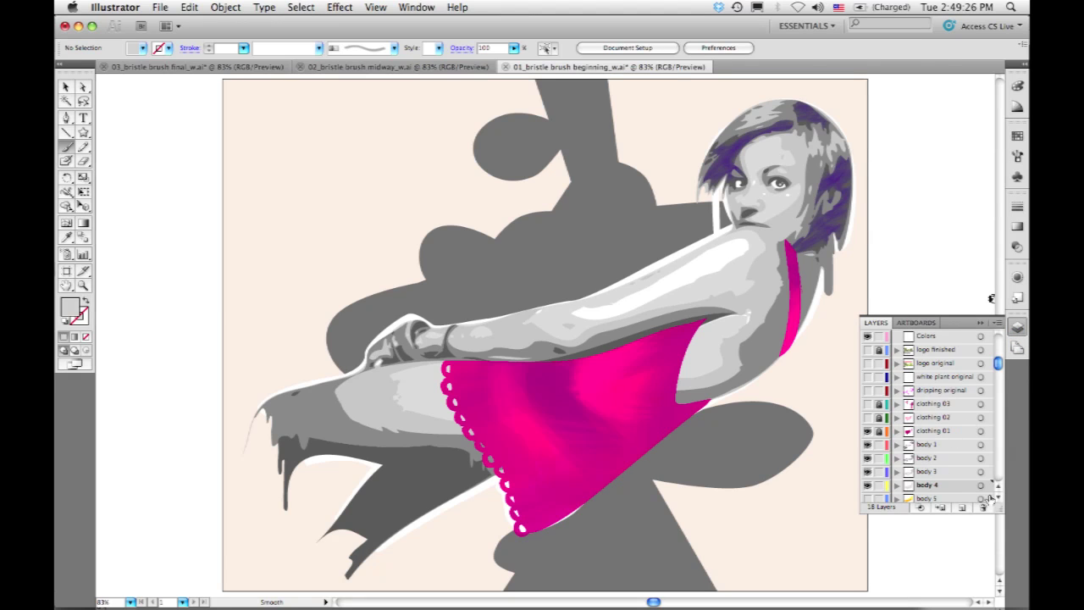
pyautogui.scroll(-3, 999, 500)
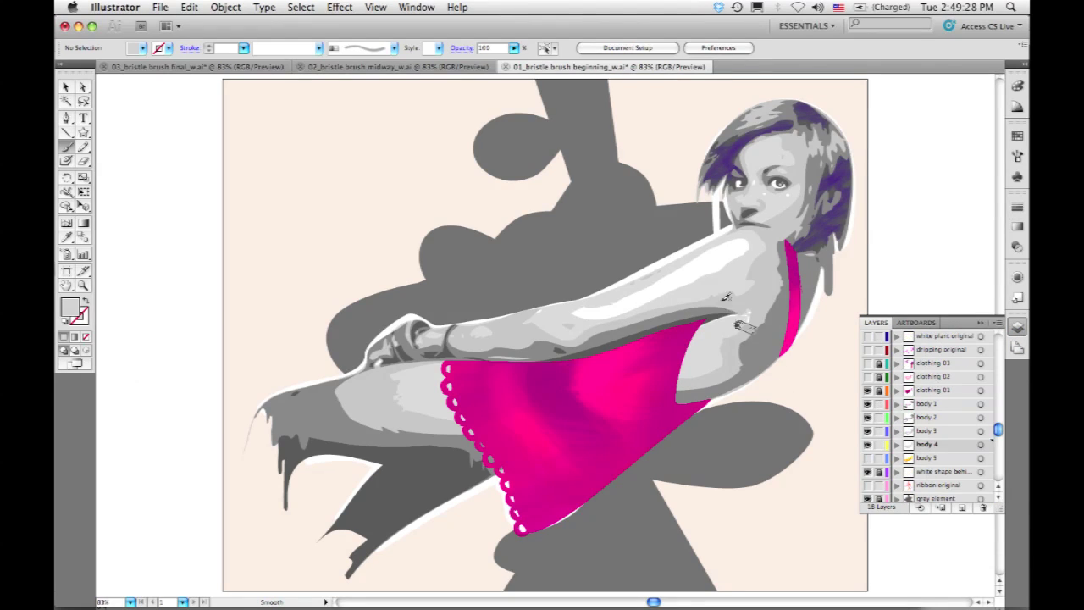
pyautogui.click(866, 458)
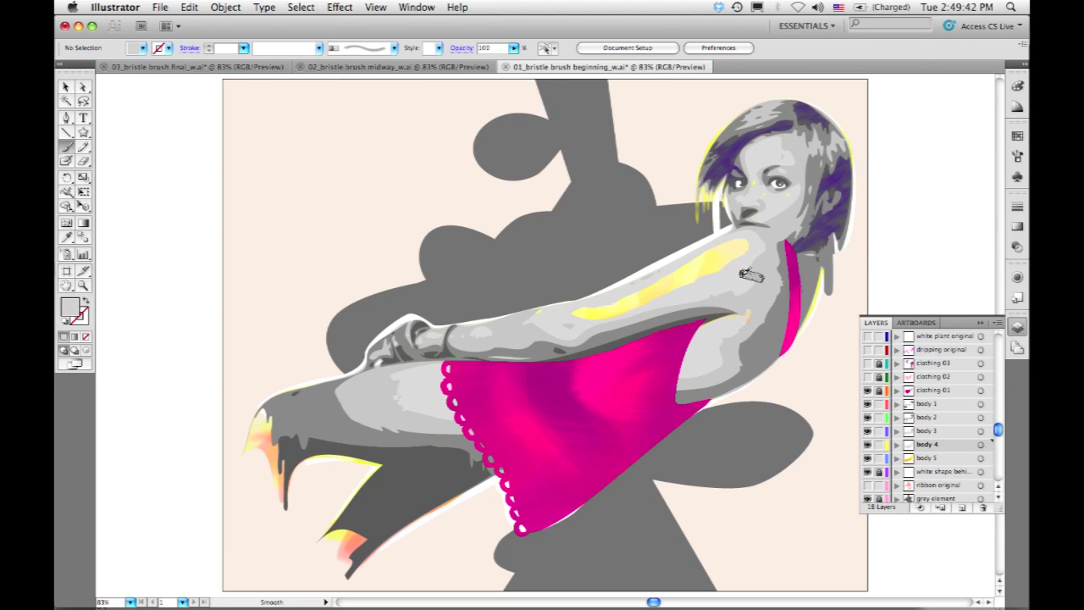
pyautogui.click(84, 88)
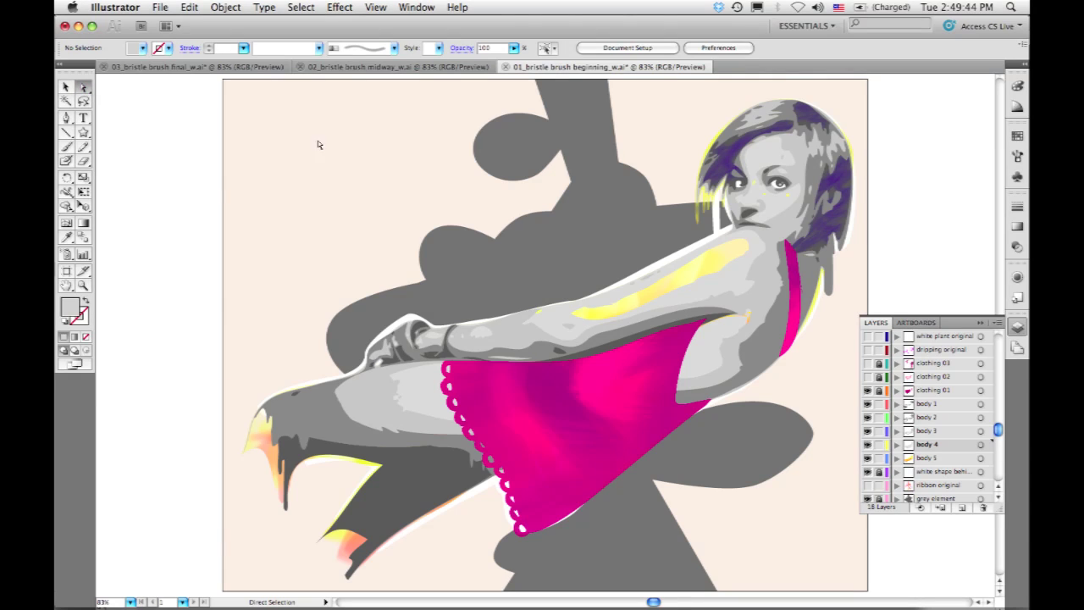
# Set the body 4 arm compound path to Draw Inside mode with its fill set to None.
pyautogui.click(735, 279)
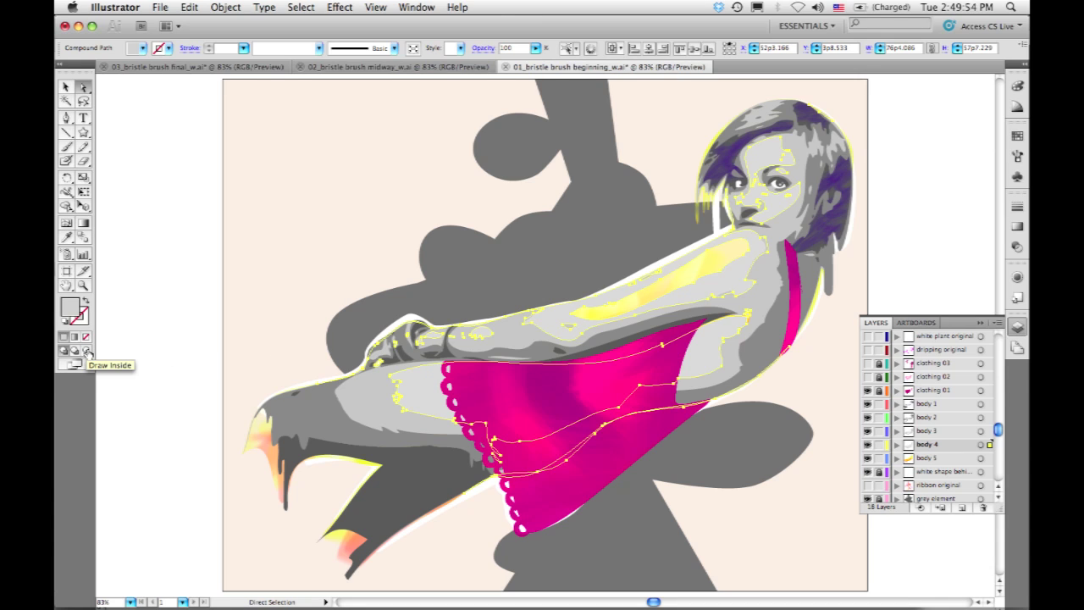
pyautogui.click(87, 352)
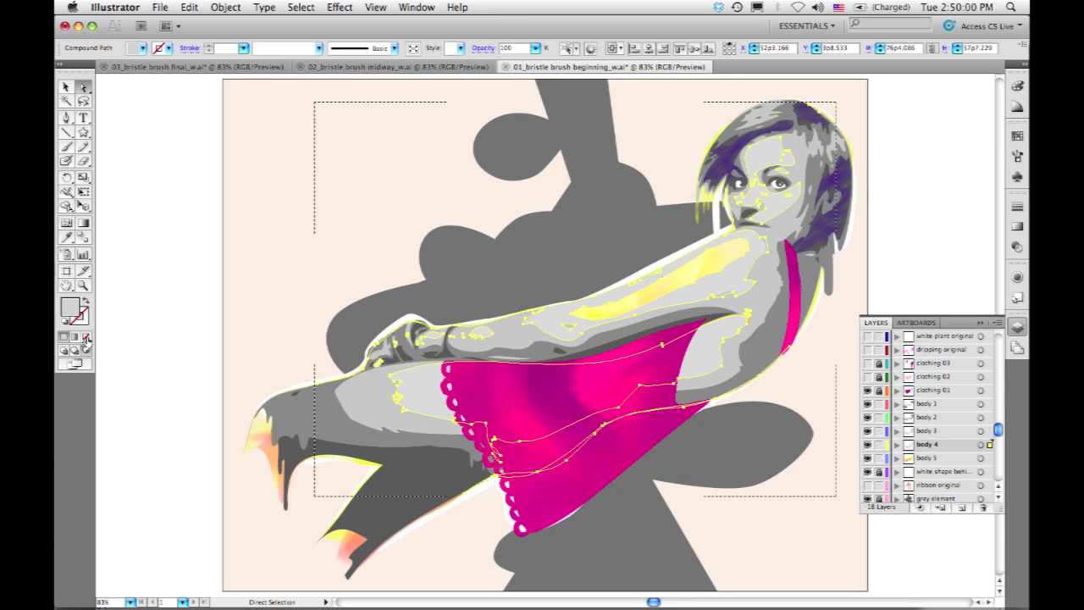
pyautogui.click(86, 337)
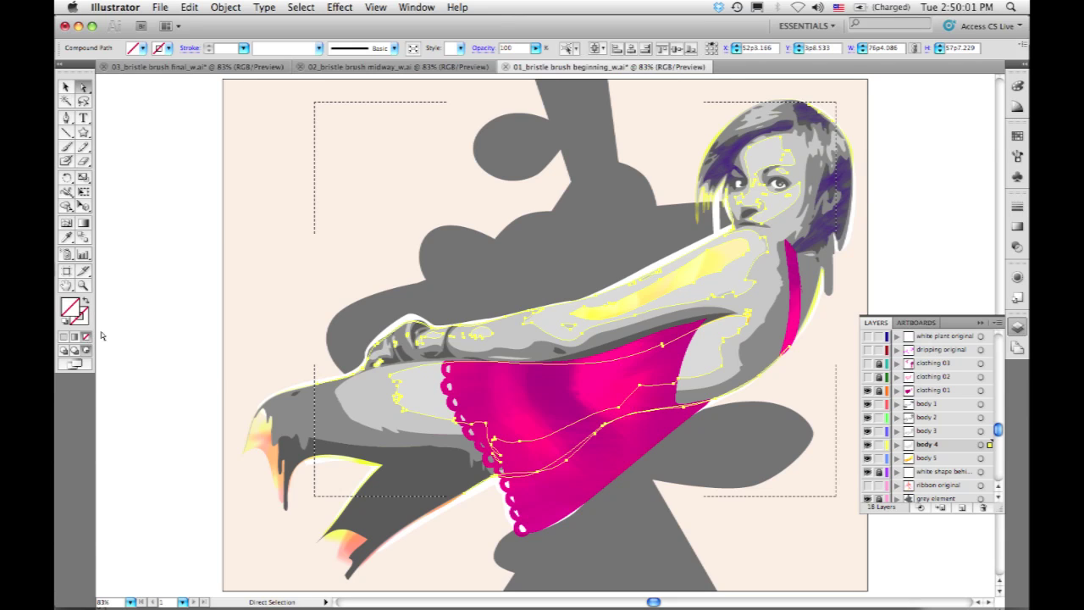
pyautogui.click(220, 303)
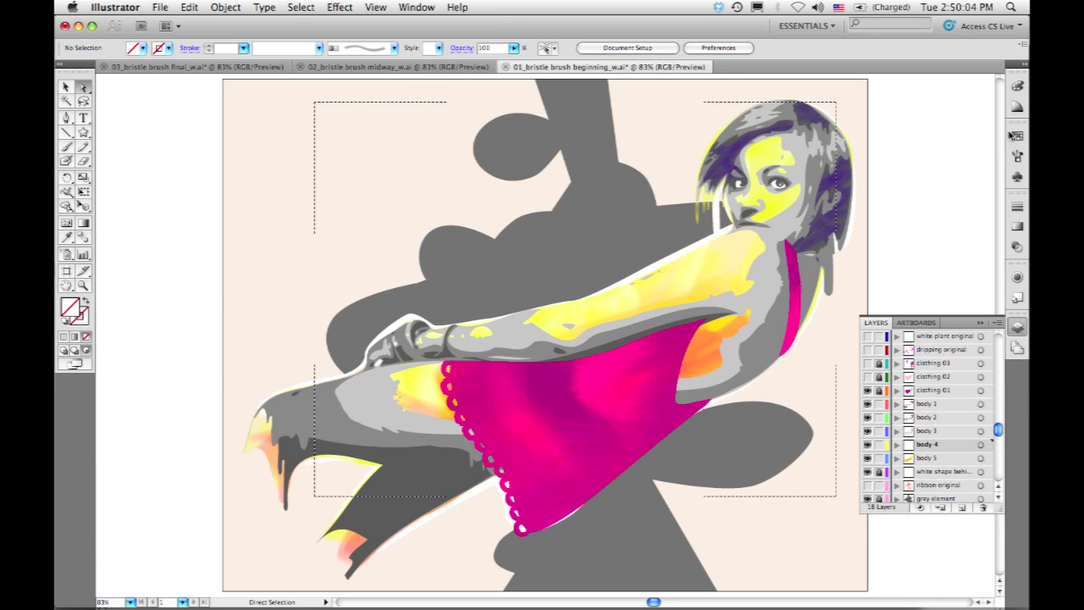
pyautogui.click(1010, 136)
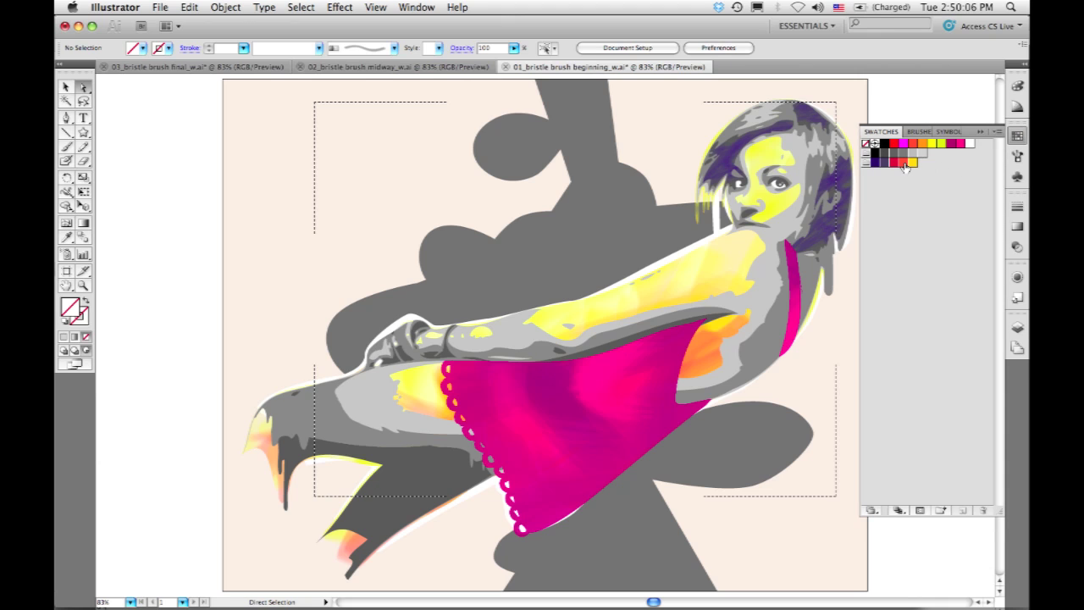
# Choose red as the paint colour and the 4.80 bristle brush for the Paintbrush.
pyautogui.click(902, 164)
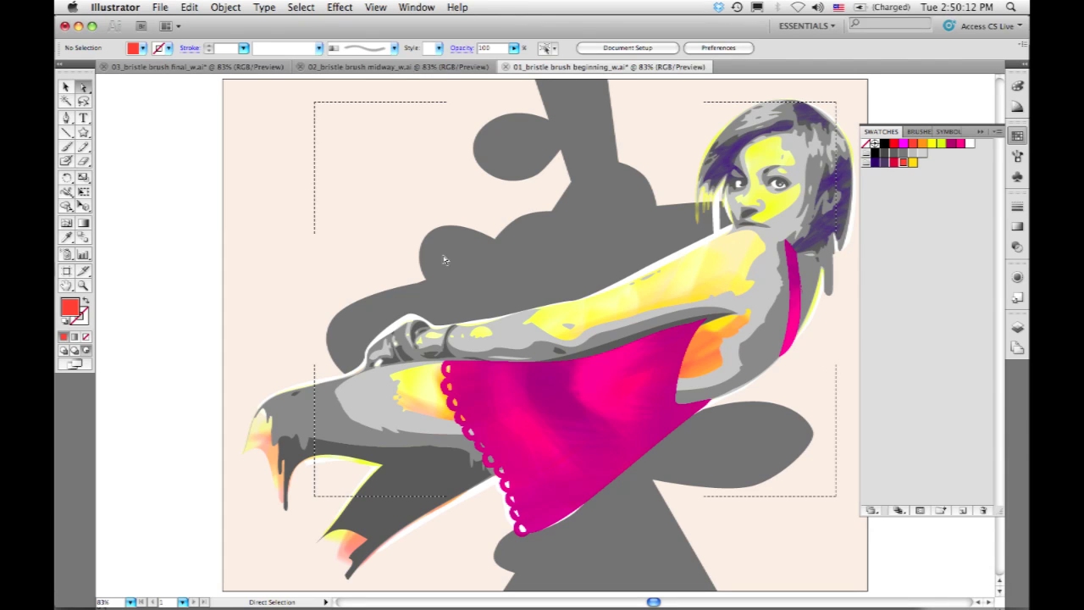
pyautogui.click(67, 151)
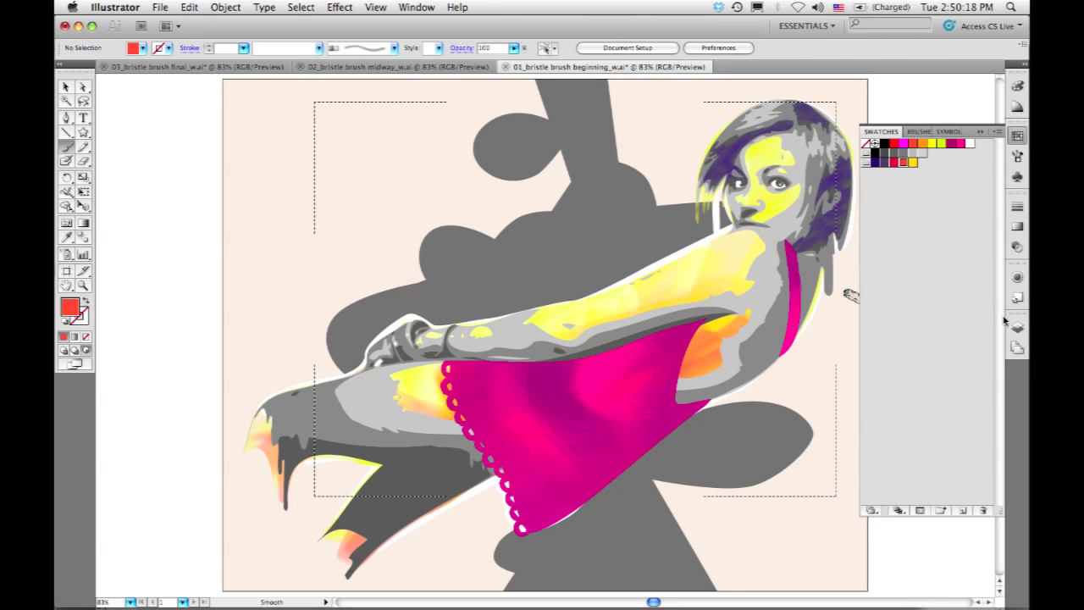
pyautogui.click(1017, 157)
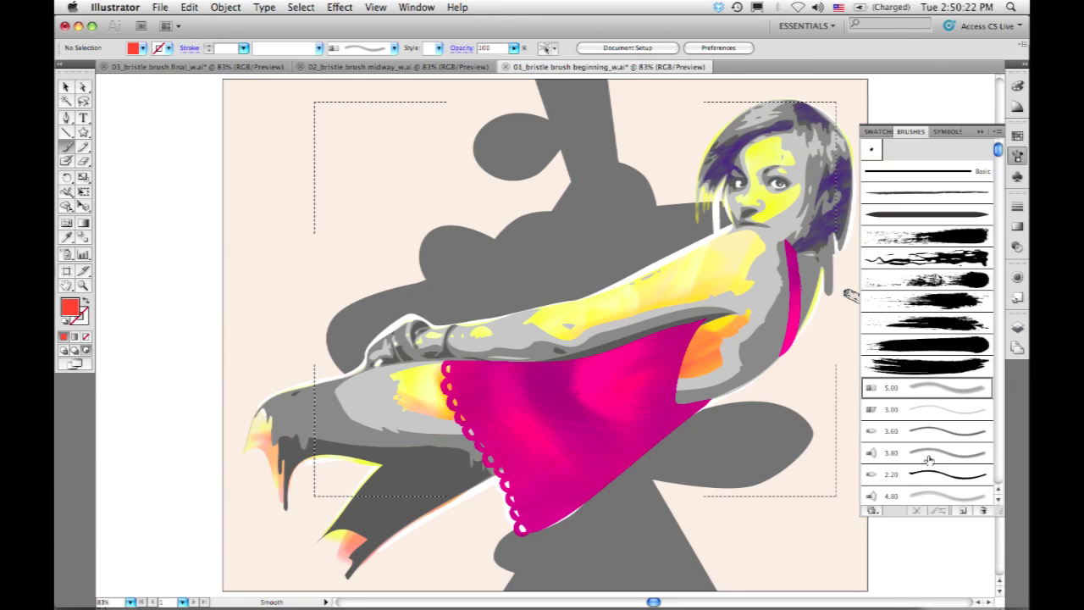
pyautogui.click(919, 498)
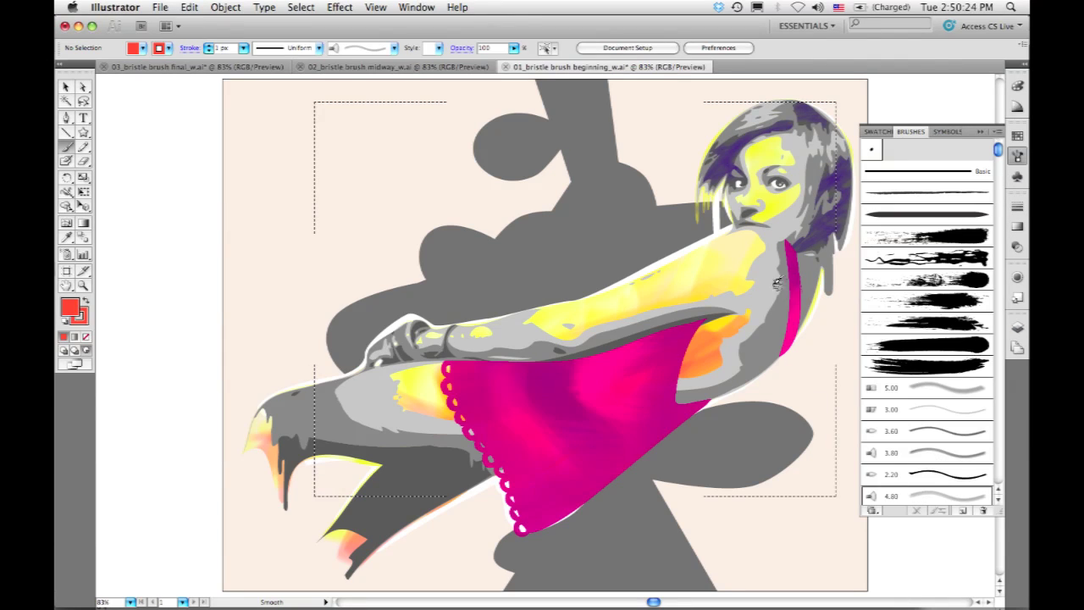
# Paint red-orange bristle strokes over the upper arm, yellow patch, toes, foot tip and shoulder.
pyautogui.moveTo(693, 292)
pyautogui.mouseDown()
pyautogui.moveTo(750, 253)
pyautogui.moveTo(550, 350)
pyautogui.moveTo(718, 265)
pyautogui.moveTo(754, 227)
pyautogui.moveTo(532, 325)
pyautogui.moveTo(555, 307)
pyautogui.moveTo(575, 325)
pyautogui.moveTo(735, 274)
pyautogui.moveTo(745, 286)
pyautogui.moveTo(736, 254)
pyautogui.moveTo(761, 240)
pyautogui.moveTo(723, 239)
pyautogui.moveTo(708, 274)
pyautogui.moveTo(577, 328)
pyautogui.moveTo(576, 318)
pyautogui.moveTo(521, 340)
pyautogui.moveTo(483, 334)
pyautogui.mouseUp()
pyautogui.hotkey('ctrl', 'z')
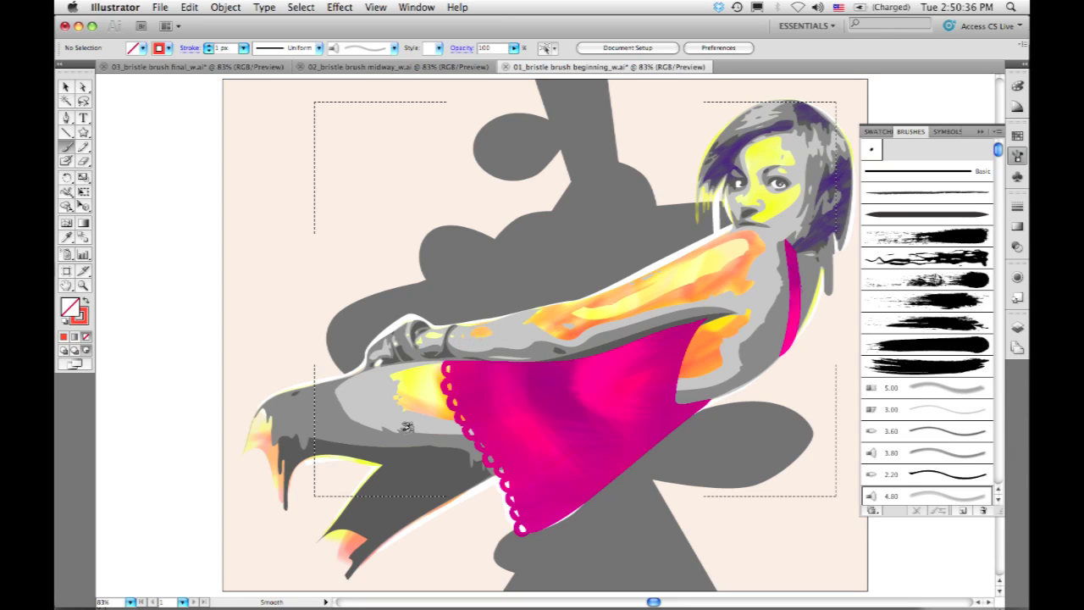
pyautogui.moveTo(395, 415)
pyautogui.mouseDown()
pyautogui.moveTo(408, 377)
pyautogui.moveTo(419, 405)
pyautogui.moveTo(405, 398)
pyautogui.moveTo(470, 402)
pyautogui.moveTo(417, 397)
pyautogui.moveTo(448, 369)
pyautogui.moveTo(408, 379)
pyautogui.moveTo(447, 358)
pyautogui.moveTo(398, 383)
pyautogui.mouseUp()
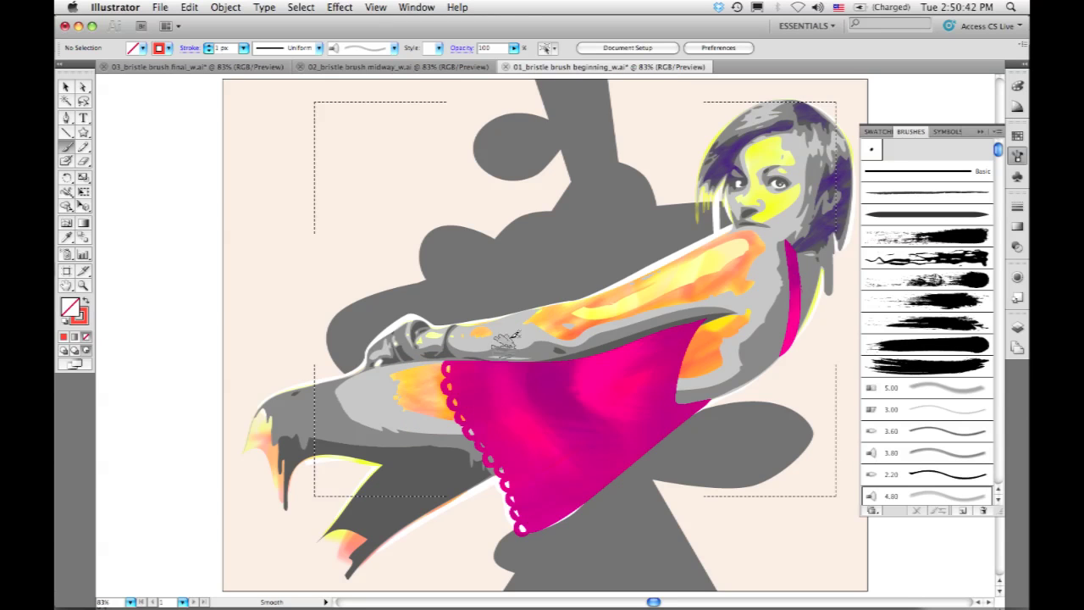
pyautogui.moveTo(507, 339)
pyautogui.mouseDown()
pyautogui.moveTo(591, 288)
pyautogui.moveTo(669, 261)
pyautogui.moveTo(629, 288)
pyautogui.moveTo(768, 238)
pyautogui.moveTo(718, 284)
pyautogui.moveTo(765, 208)
pyautogui.moveTo(803, 172)
pyautogui.moveTo(802, 182)
pyautogui.moveTo(757, 208)
pyautogui.moveTo(761, 184)
pyautogui.moveTo(797, 145)
pyautogui.moveTo(766, 146)
pyautogui.mouseUp()
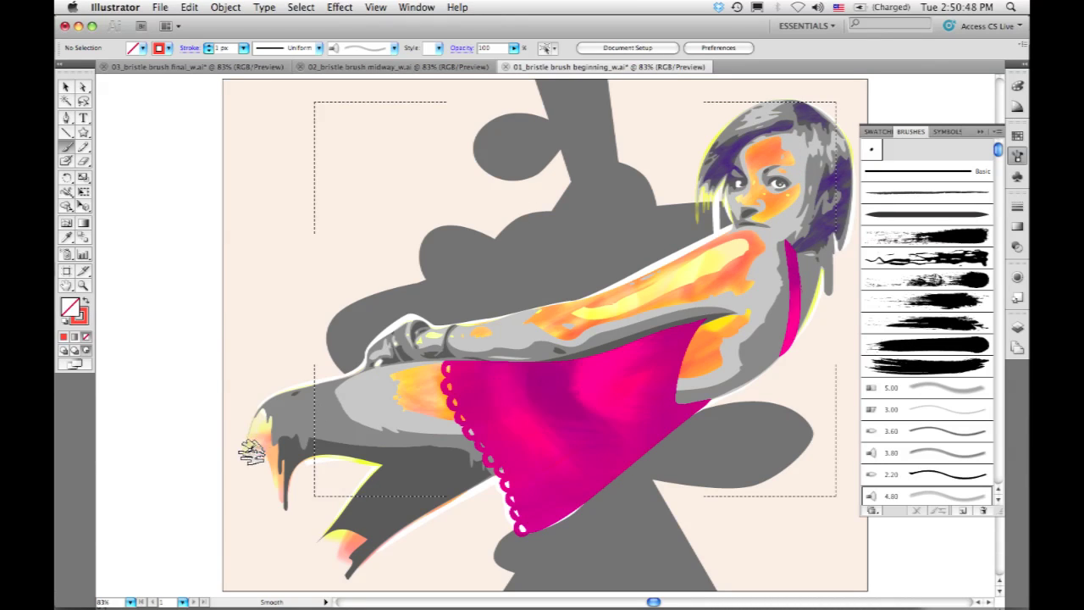
pyautogui.moveTo(251, 453); pyautogui.dragTo(267, 440)
pyautogui.moveTo(347, 531); pyautogui.dragTo(360, 539)
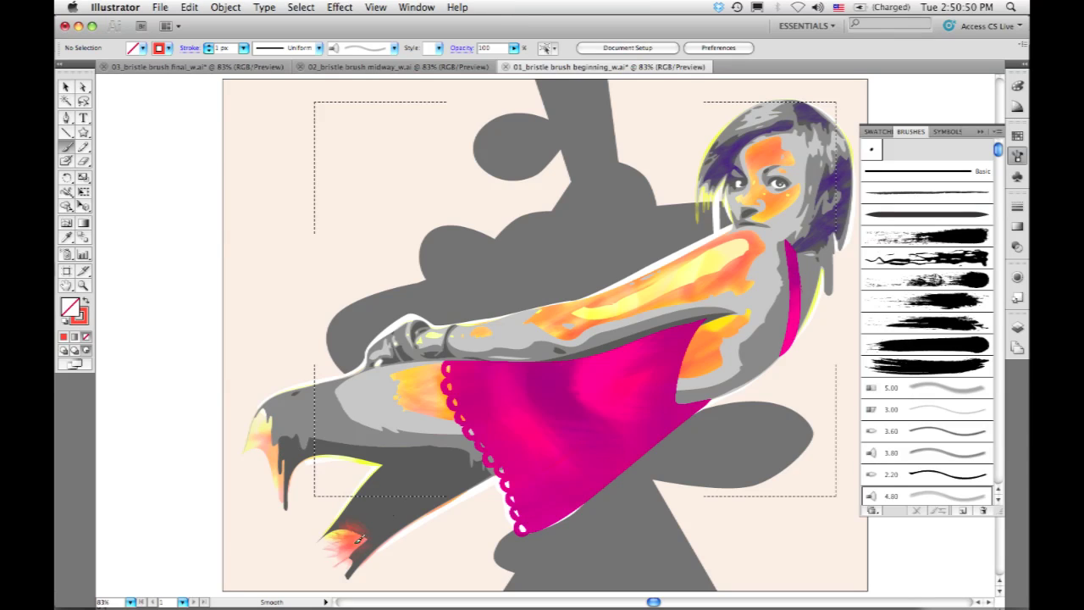
pyautogui.moveTo(727, 347); pyautogui.dragTo(736, 324)
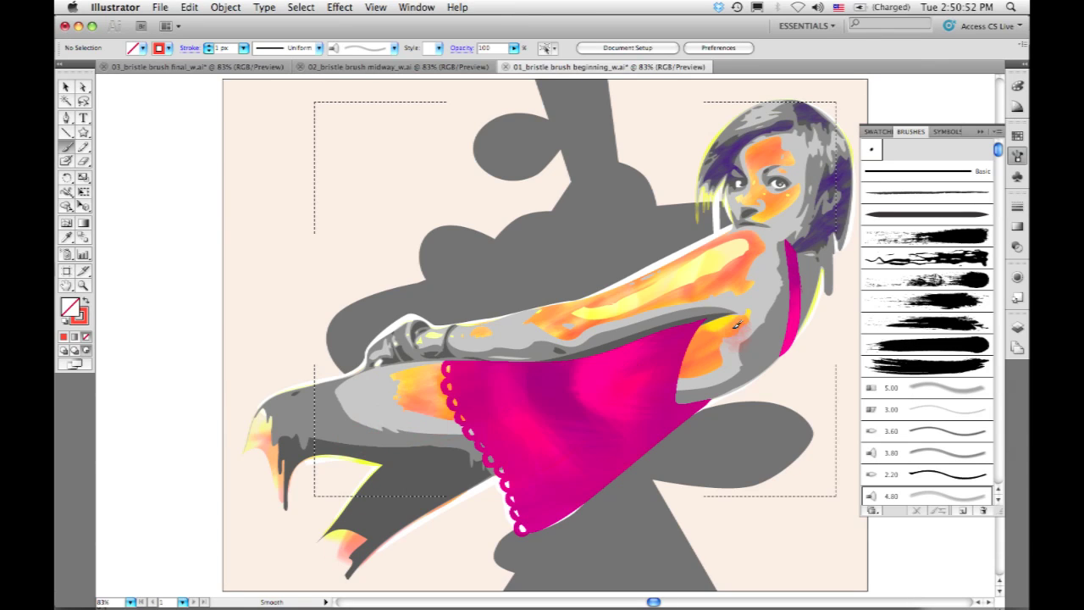
# Add a forehead stroke, then target the body 3 layer and select its artwork.
pyautogui.moveTo(771, 163); pyautogui.dragTo(796, 122)
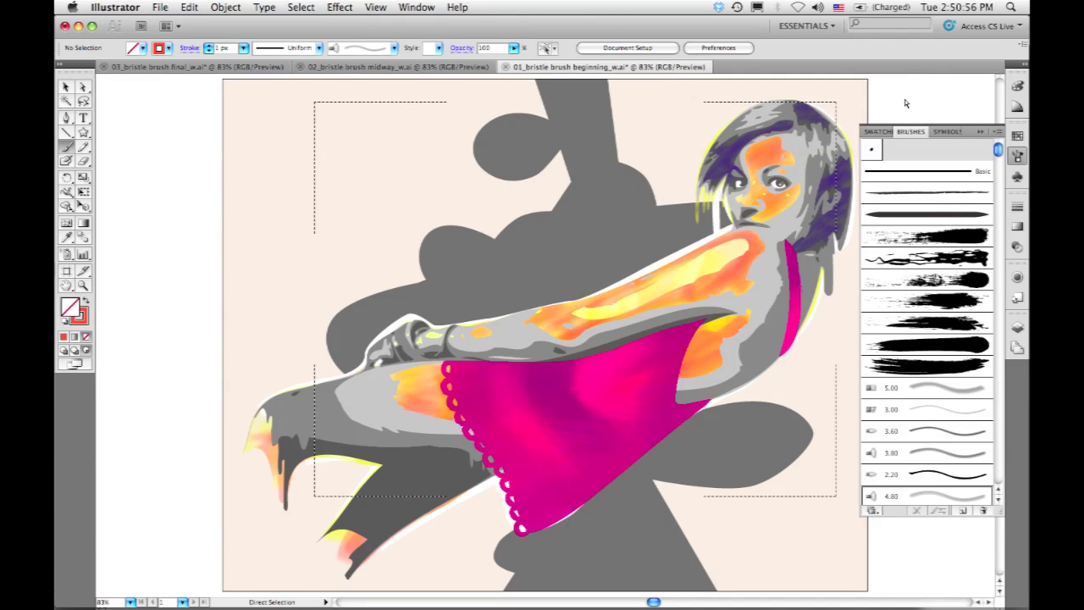
pyautogui.click(1016, 327)
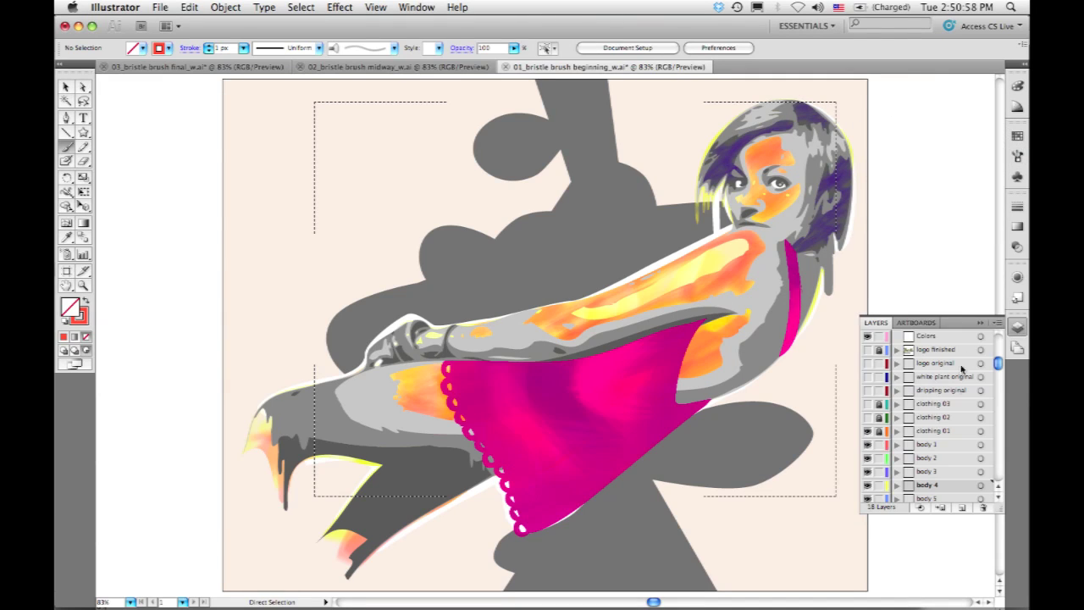
pyautogui.click(943, 471)
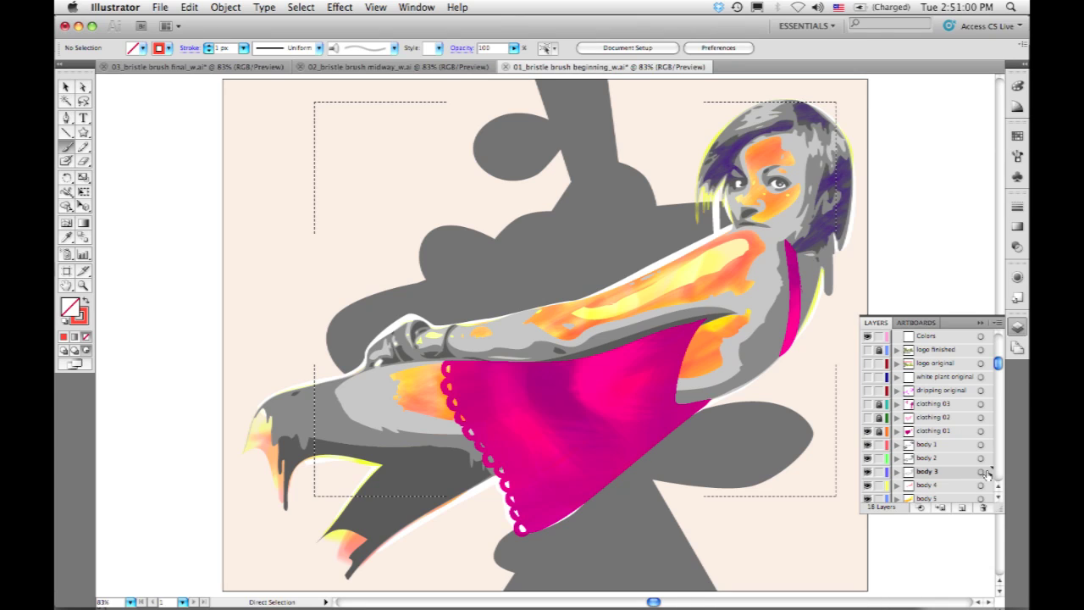
pyautogui.click(987, 473)
pyautogui.click(906, 231)
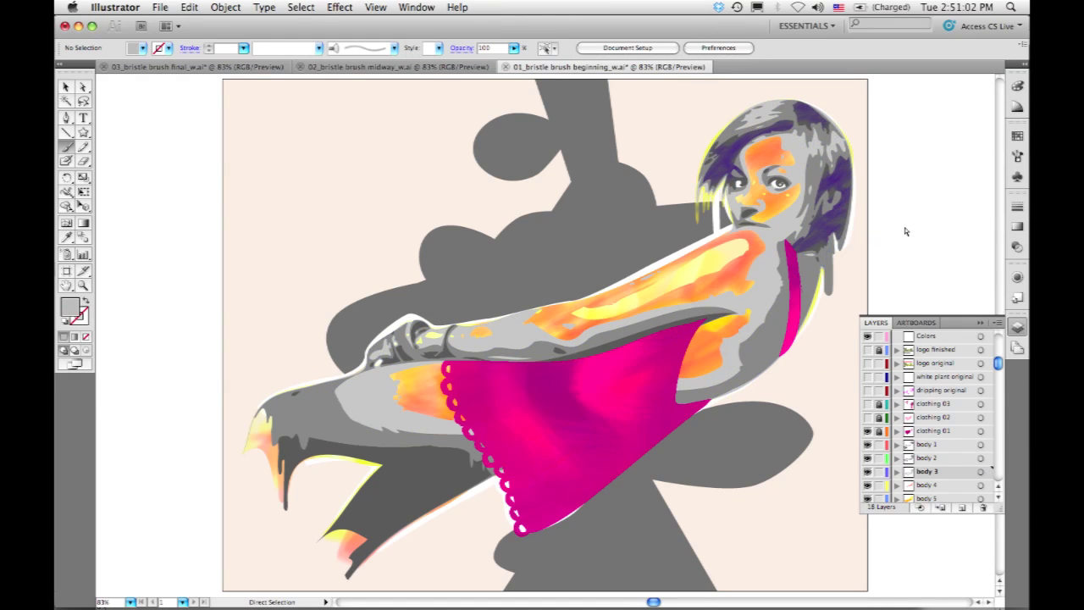
# Set the body 3 shape to Draw Inside mode and remove its grey fill.
pyautogui.press('alt')
pyautogui.click(987, 472)
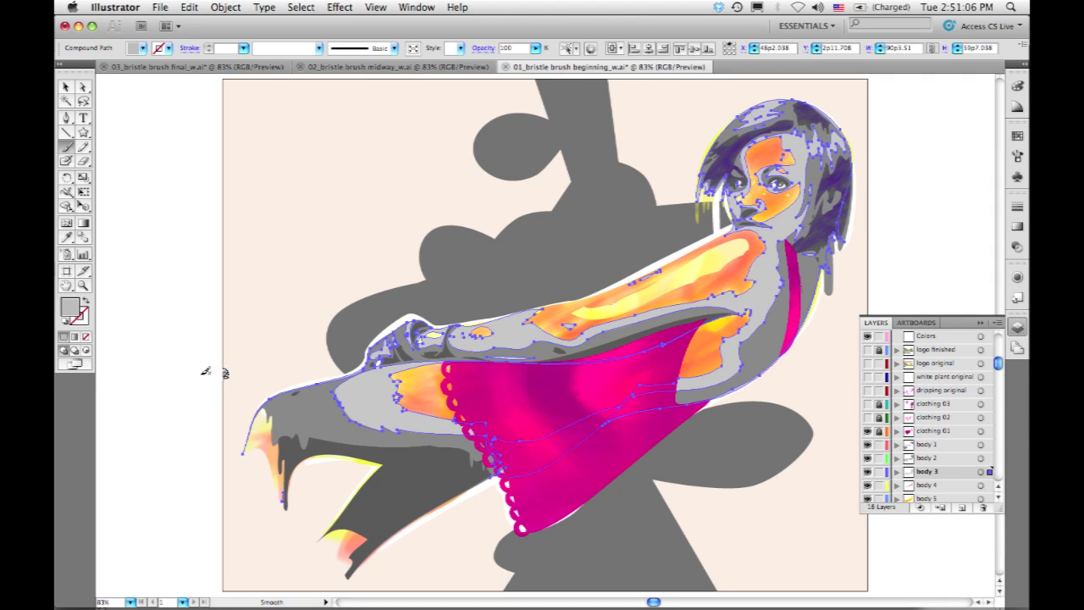
pyautogui.click(85, 348)
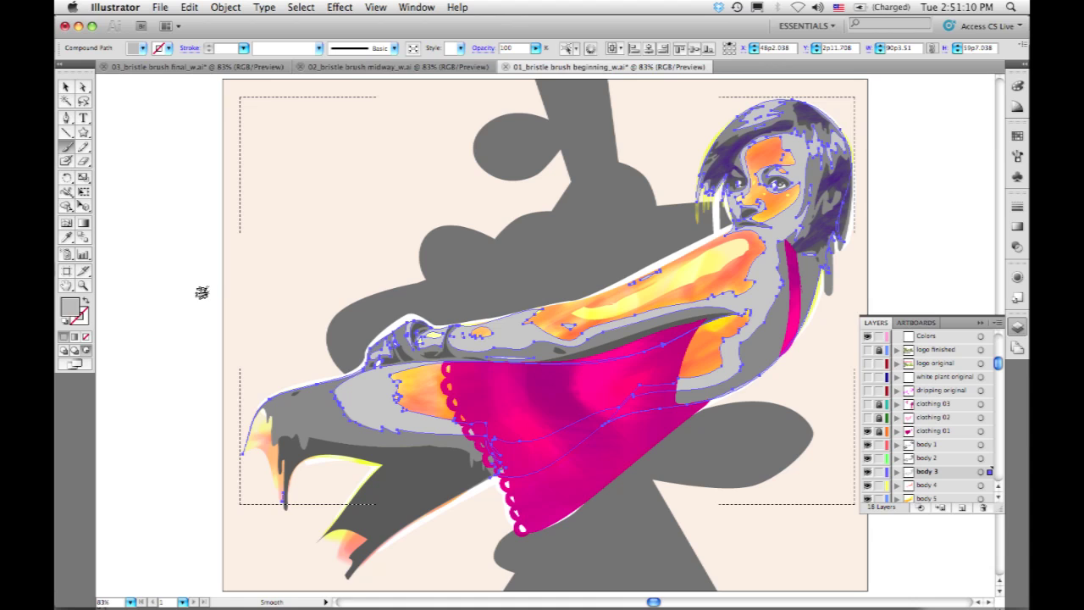
pyautogui.press('/')
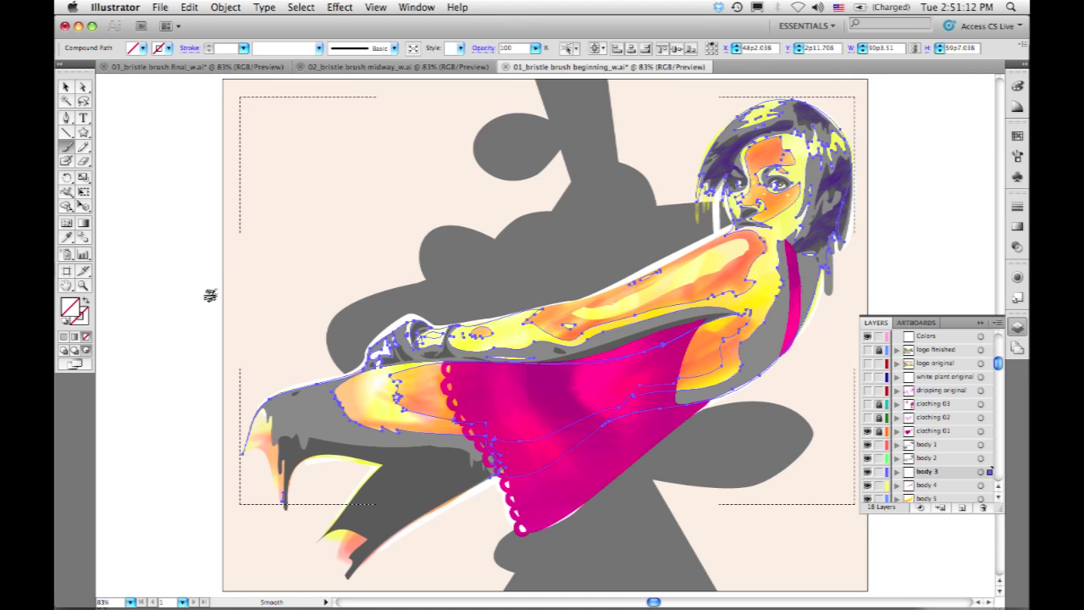
# Deselect everything and make dark purple the stroke colour.
pyautogui.click(1017, 135)
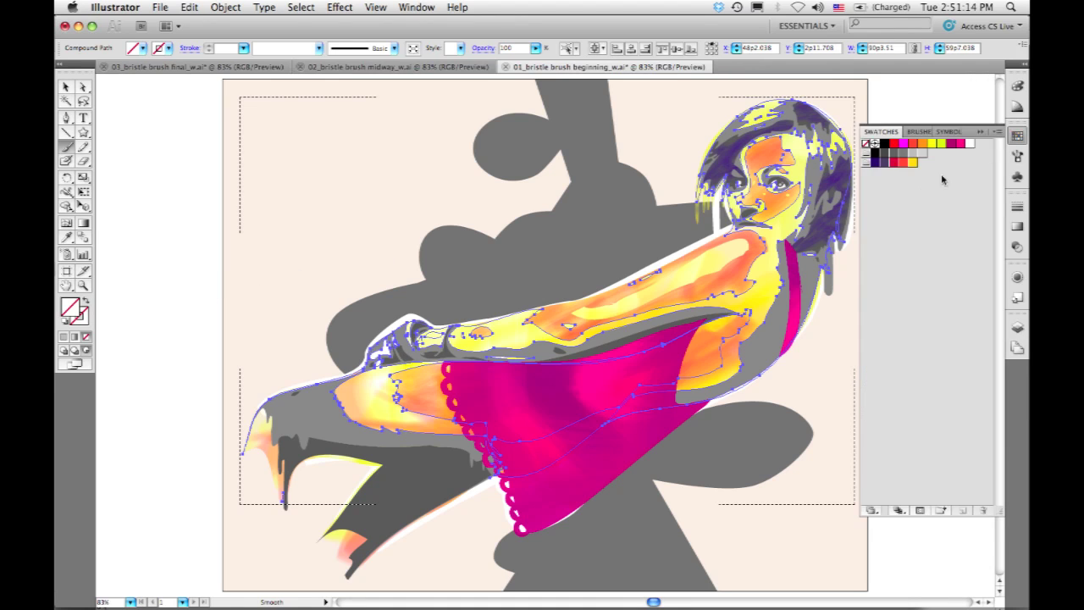
pyautogui.press('super+shift+a')
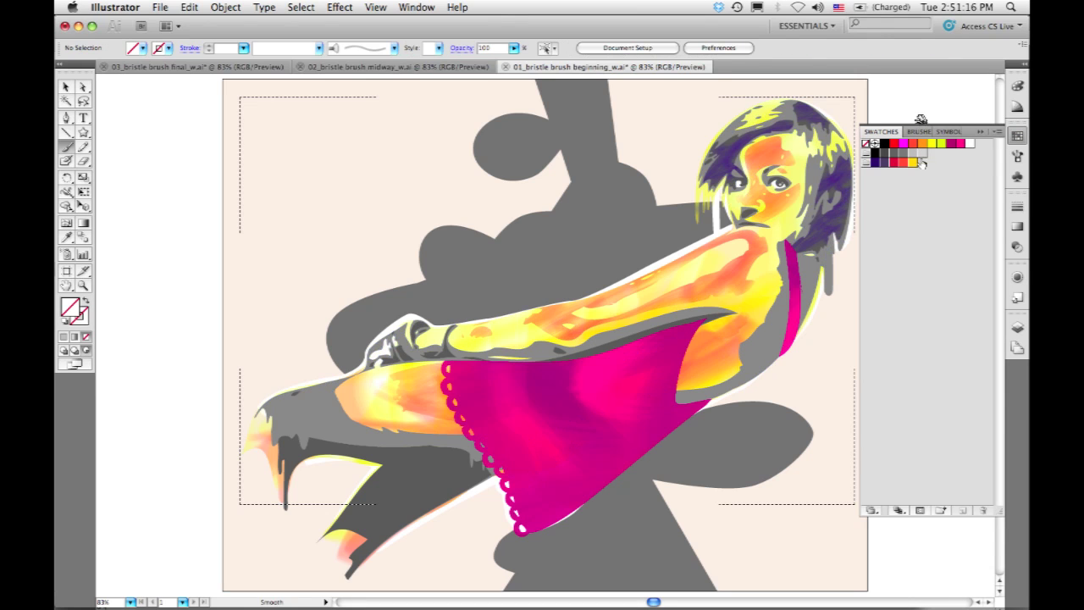
pyautogui.click(883, 163)
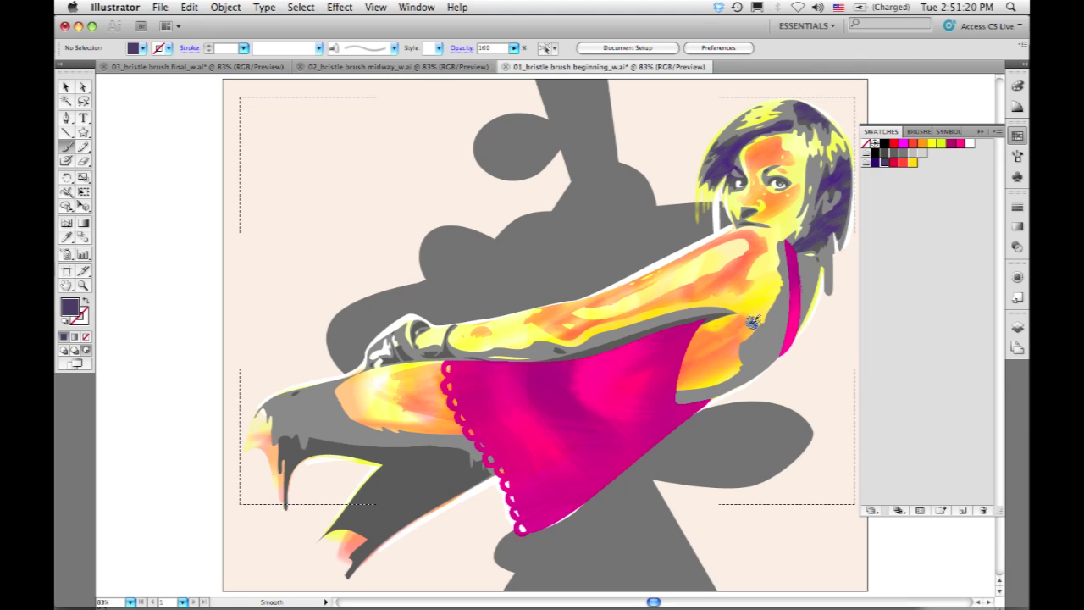
pyautogui.hotkey('shift', 'x')
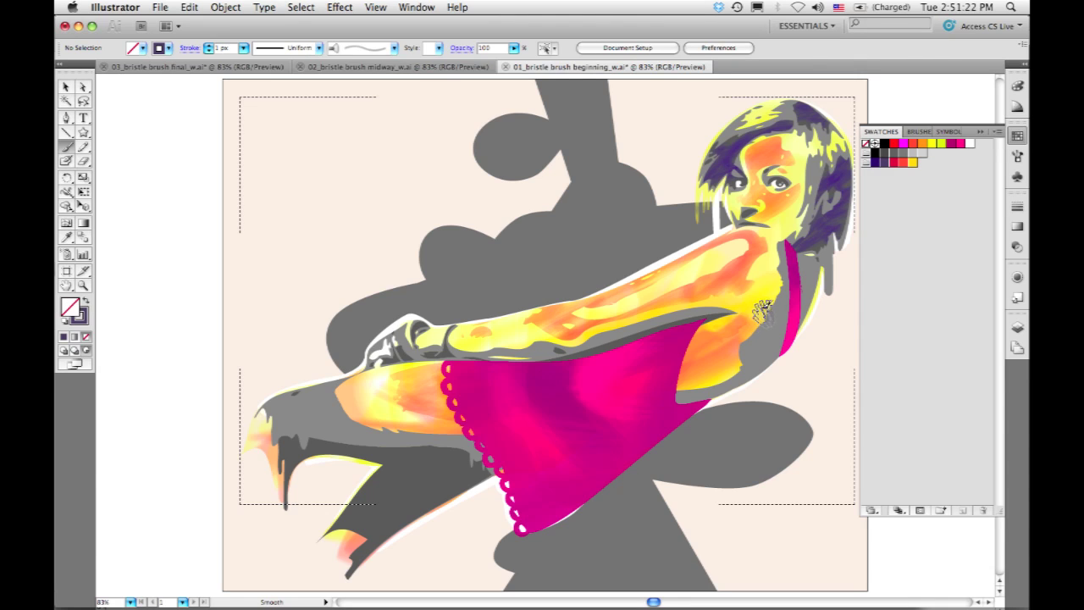
# Paint dark purple from shoulder to armpit, then light yellow over the upper arm, face and hair.
pyautogui.moveTo(753, 315)
pyautogui.mouseDown()
pyautogui.moveTo(698, 381)
pyautogui.moveTo(769, 311)
pyautogui.mouseUp()
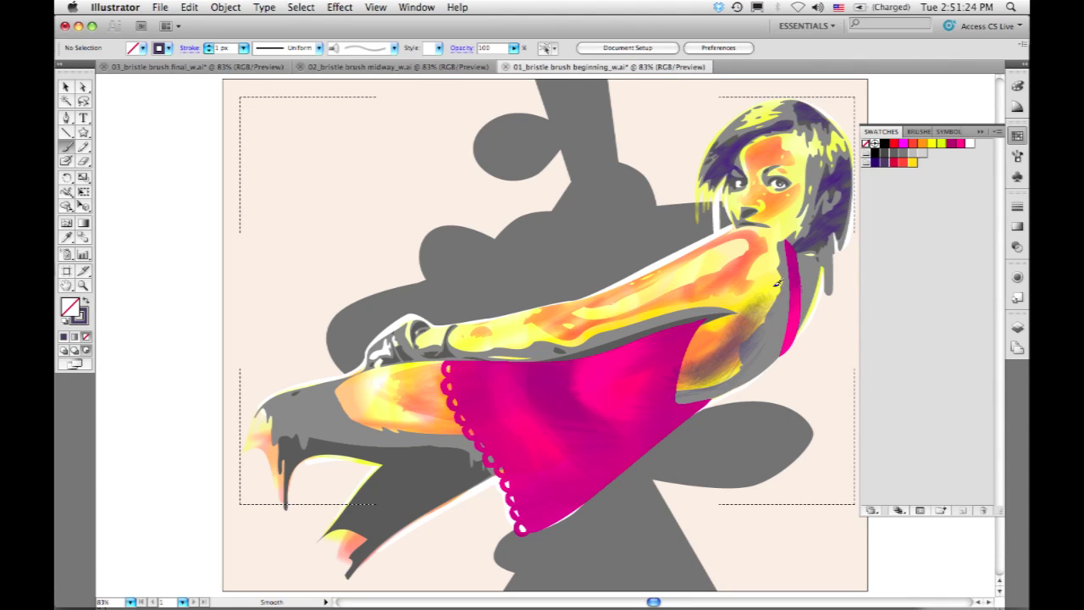
pyautogui.hotkey('ctrl', 'z')
pyautogui.moveTo(792, 254)
pyautogui.mouseDown()
pyautogui.moveTo(738, 360)
pyautogui.moveTo(716, 377)
pyautogui.mouseUp()
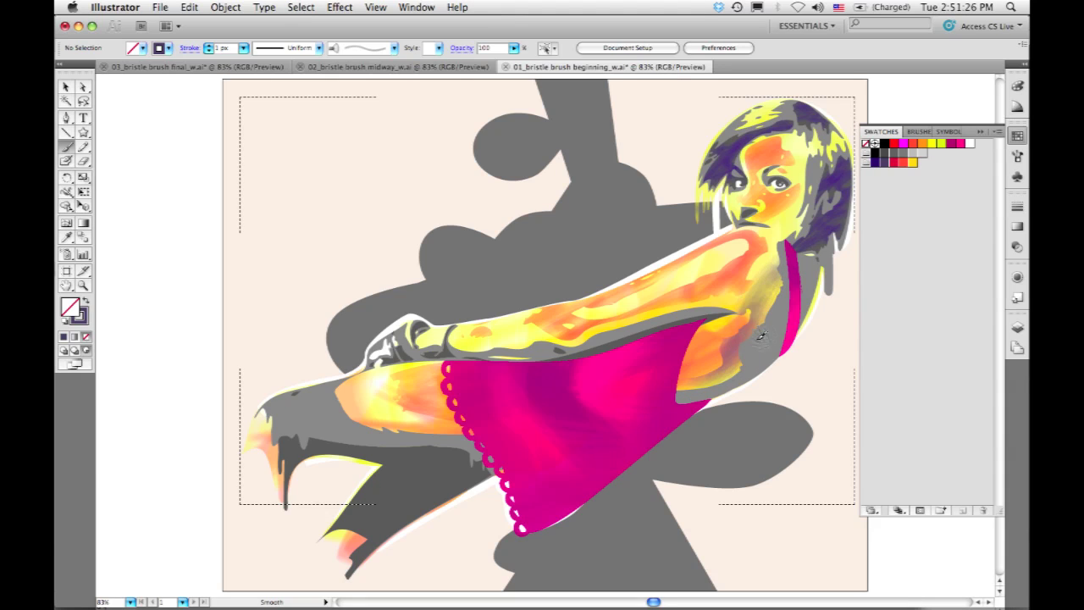
pyautogui.moveTo(447, 424)
pyautogui.mouseDown()
pyautogui.moveTo(359, 429)
pyautogui.moveTo(457, 417)
pyautogui.moveTo(339, 412)
pyautogui.mouseUp()
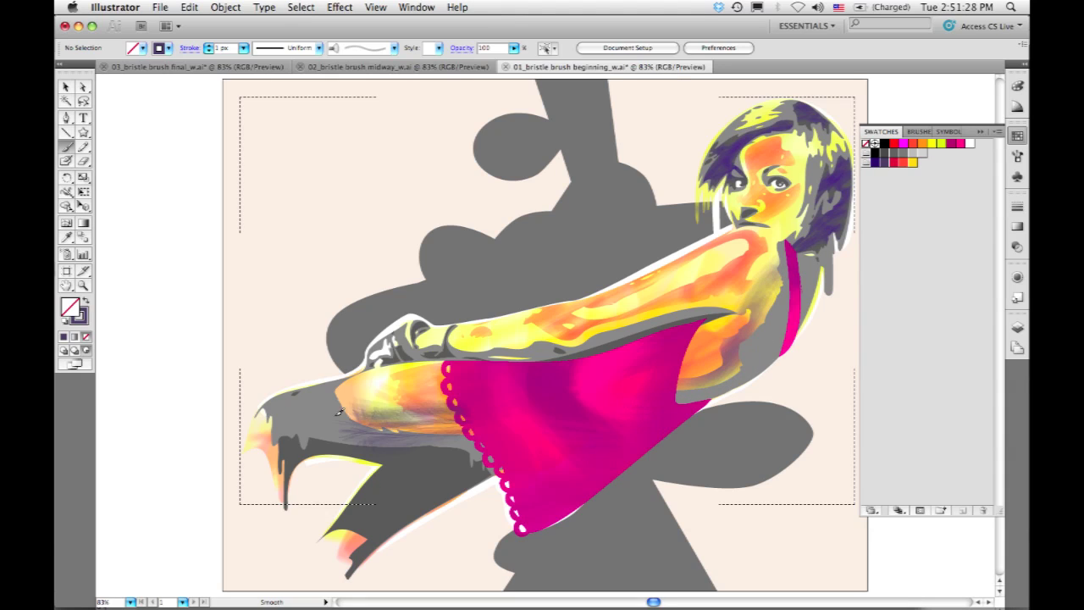
pyautogui.hotkey('ctrl', 'z')
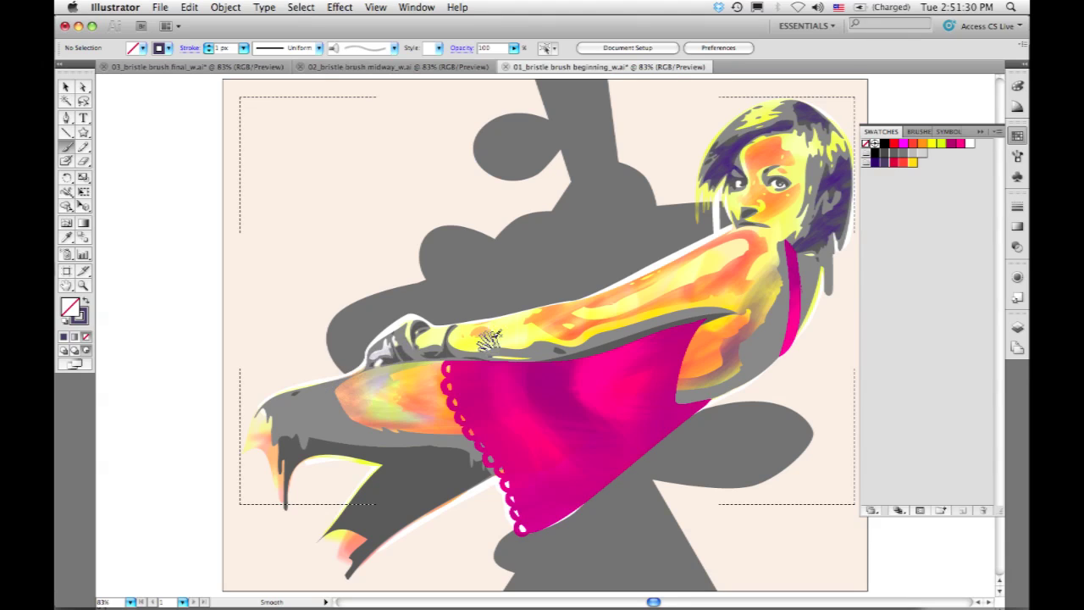
pyautogui.moveTo(489, 339)
pyautogui.mouseDown()
pyautogui.moveTo(466, 337)
pyautogui.moveTo(530, 326)
pyautogui.moveTo(475, 339)
pyautogui.moveTo(553, 340)
pyautogui.moveTo(783, 280)
pyautogui.mouseUp()
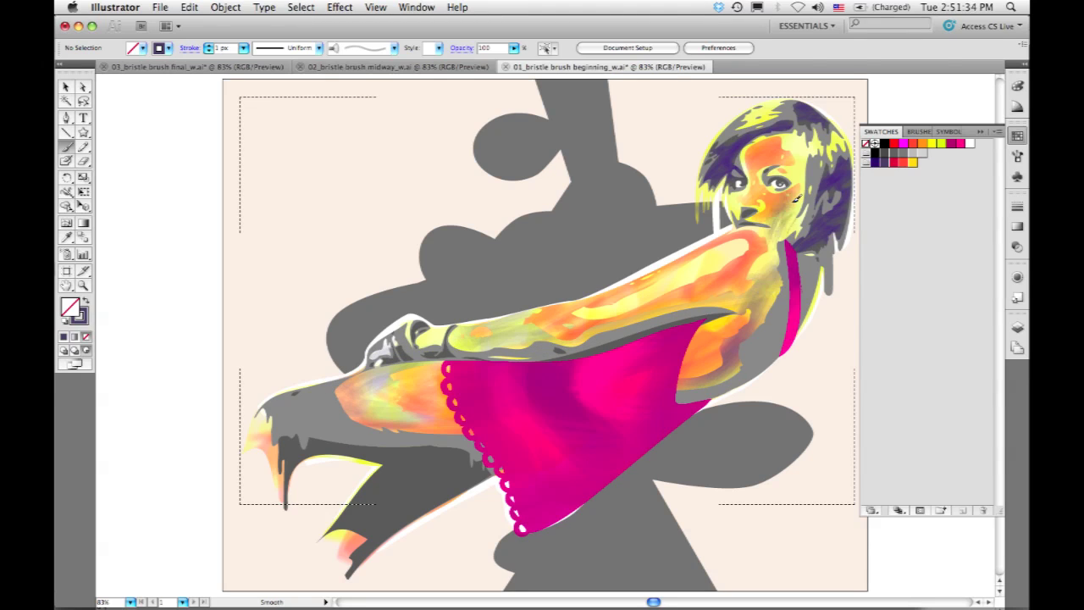
pyautogui.moveTo(796, 199)
pyautogui.mouseDown()
pyautogui.moveTo(797, 224)
pyautogui.moveTo(803, 129)
pyautogui.moveTo(826, 141)
pyautogui.moveTo(844, 134)
pyautogui.moveTo(843, 144)
pyautogui.moveTo(826, 135)
pyautogui.moveTo(803, 108)
pyautogui.moveTo(733, 114)
pyautogui.mouseUp()
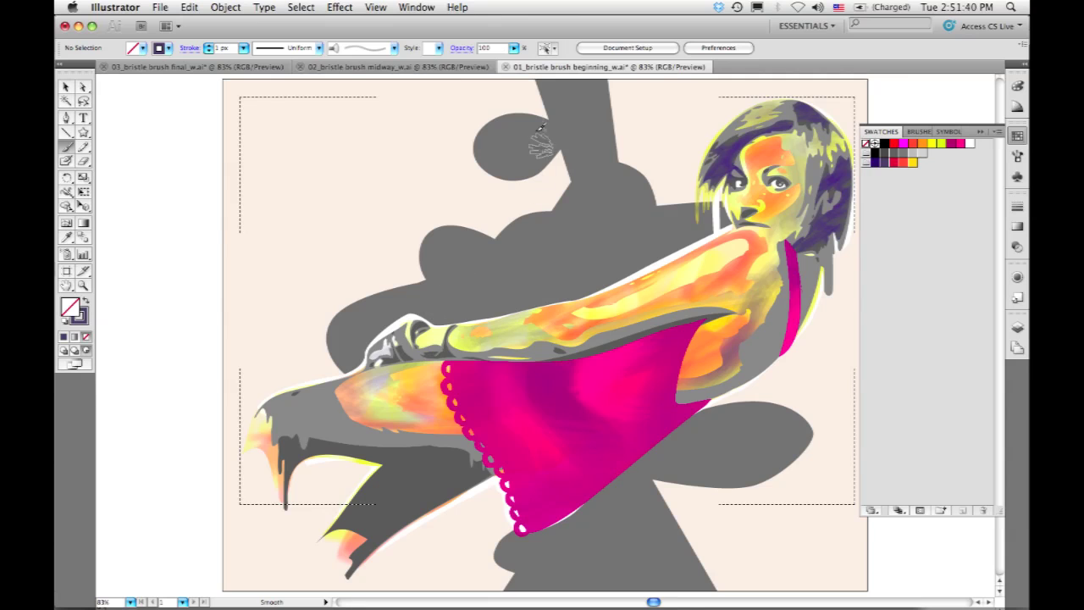
# Bring up the 02_bristle brush midway_w.ai document with the Bristle title and magenta drips.
pyautogui.click(435, 67)
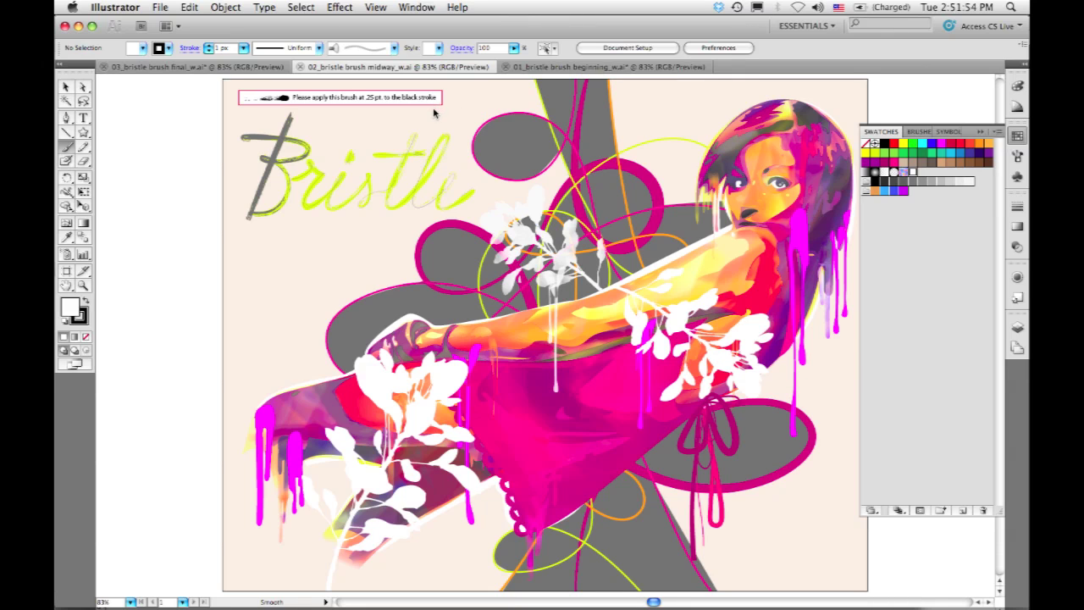
# Open the 03_bristle brush final document and hide the clothing 02 and clothing 03 layers.
pyautogui.click(257, 67)
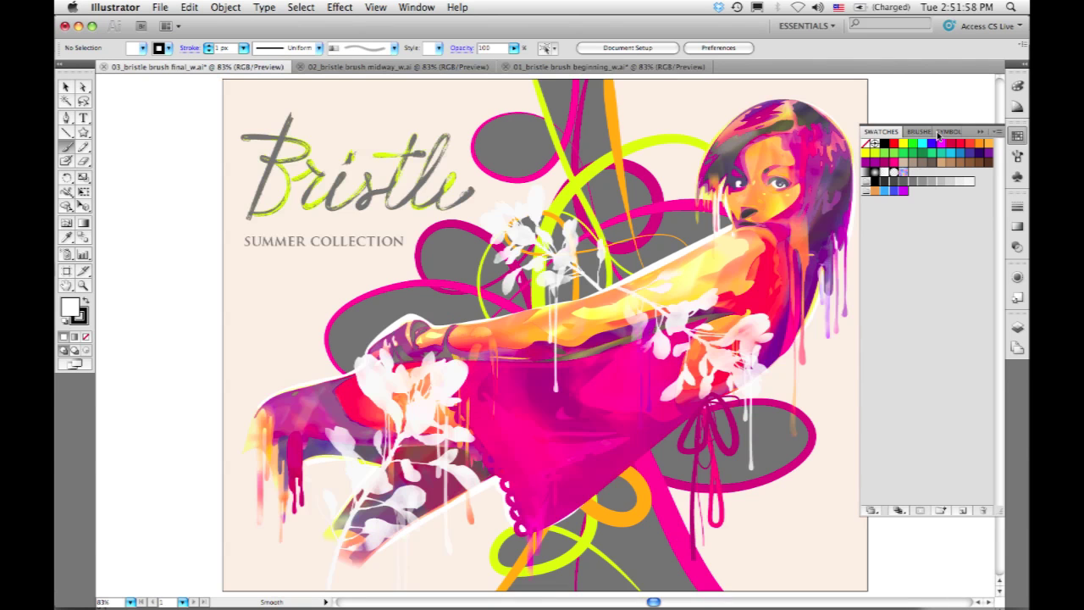
pyautogui.click(980, 134)
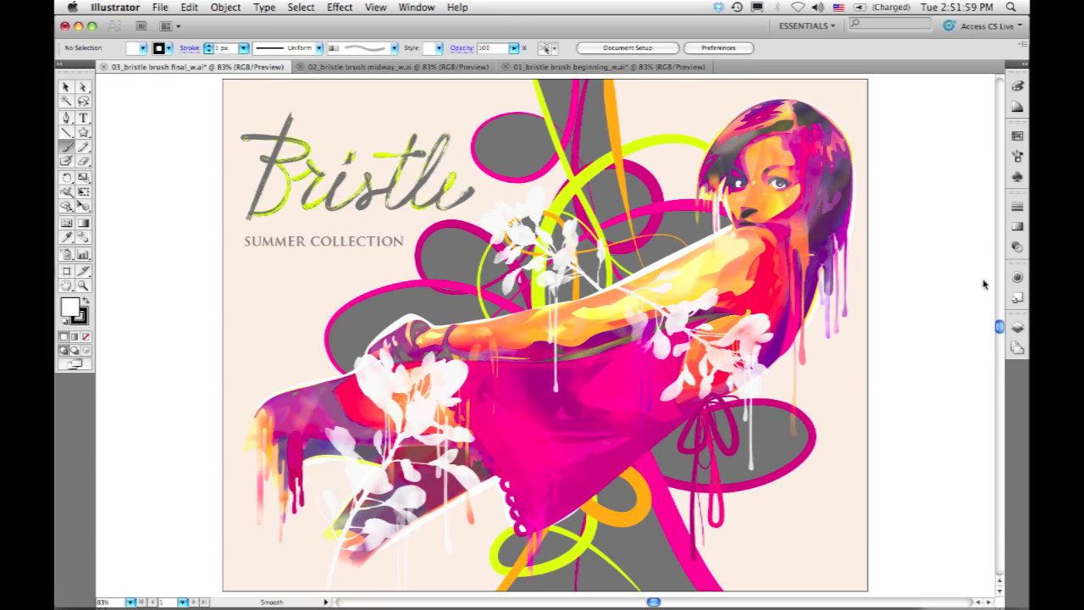
pyautogui.click(1017, 328)
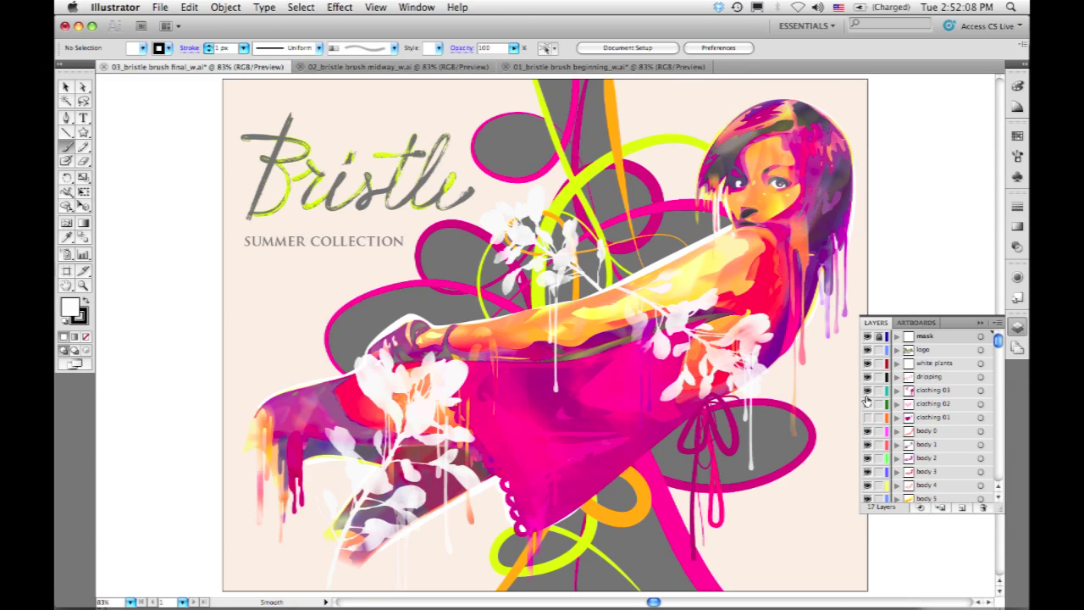
pyautogui.click(866, 404)
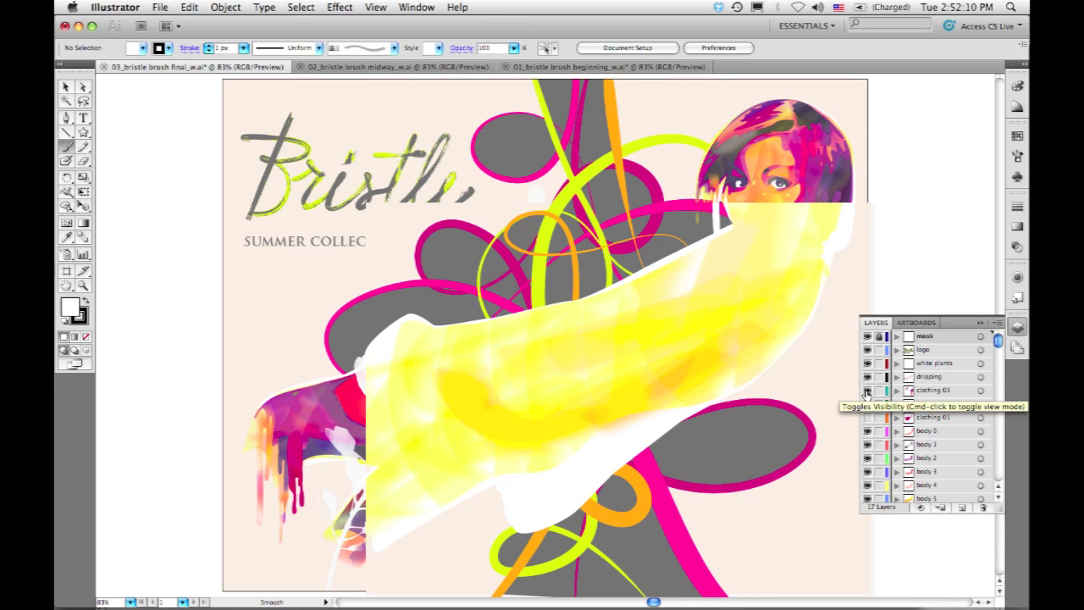
pyautogui.click(867, 390)
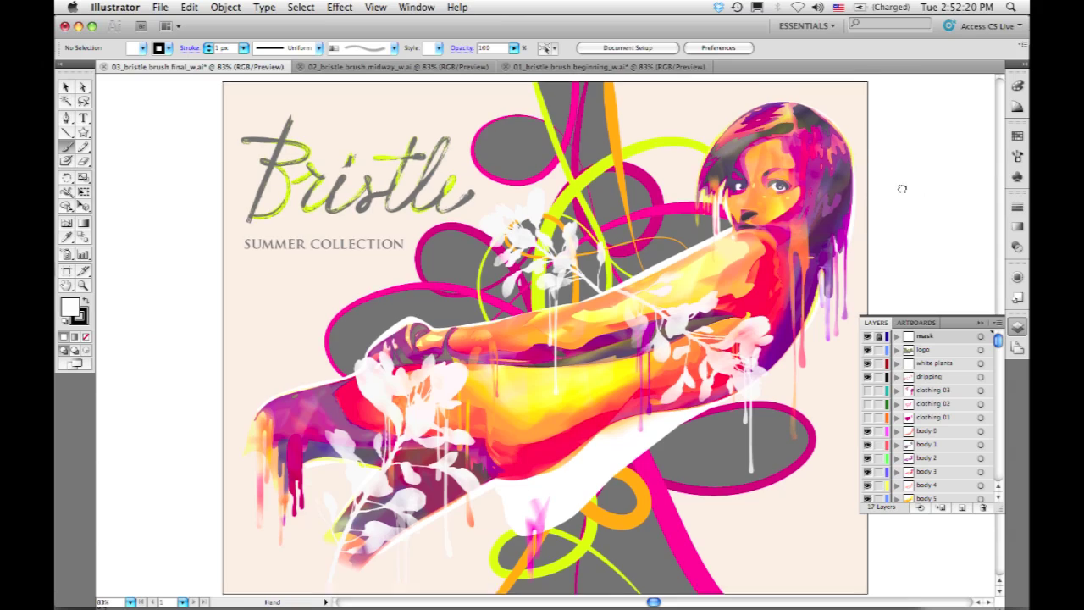
pyautogui.moveTo(900, 187); pyautogui.dragTo(798, 343)
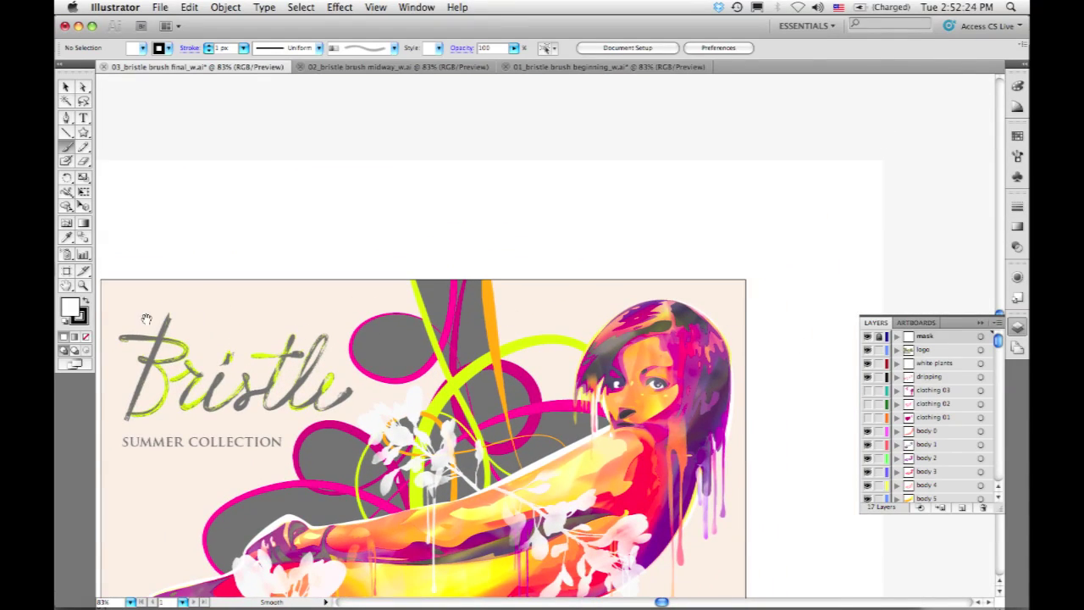
# Zoom in on the woman's face to show her pale-yellow bristle strokes and hair up close.
pyautogui.click(83, 287)
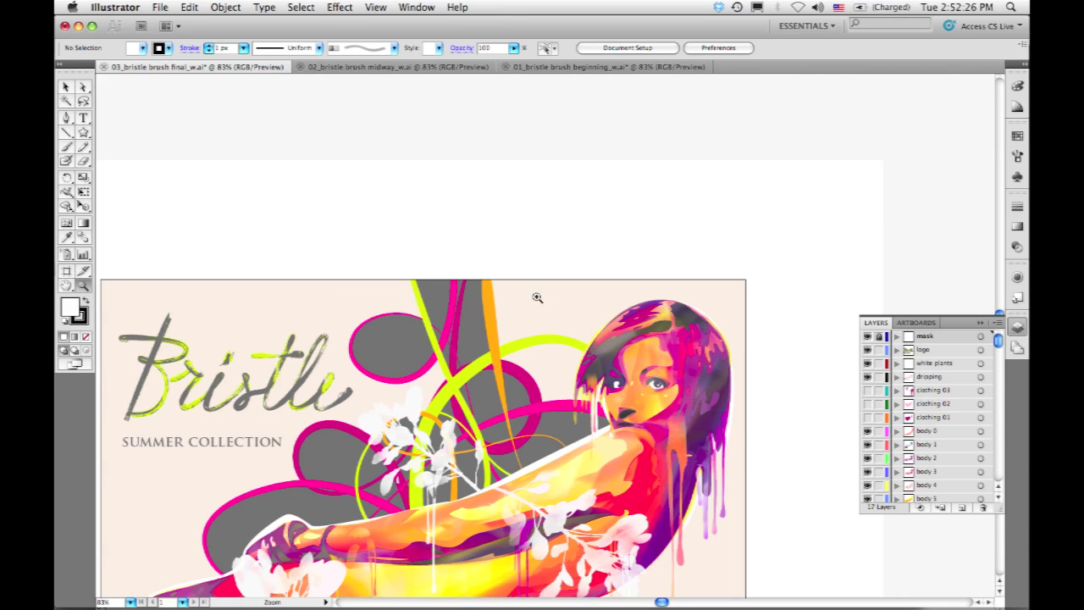
pyautogui.moveTo(531, 291); pyautogui.dragTo(753, 503)
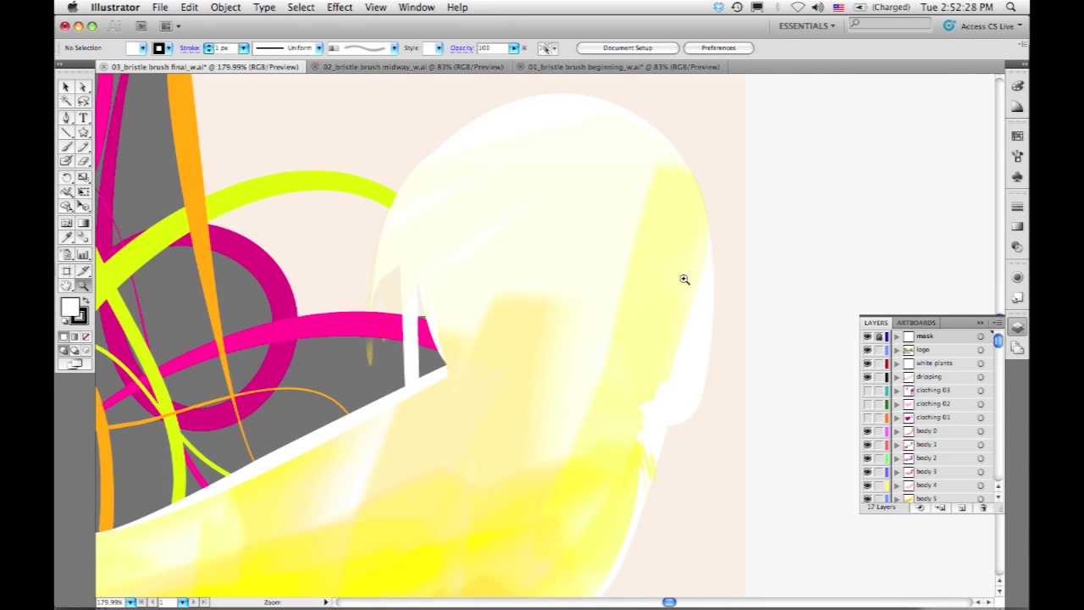